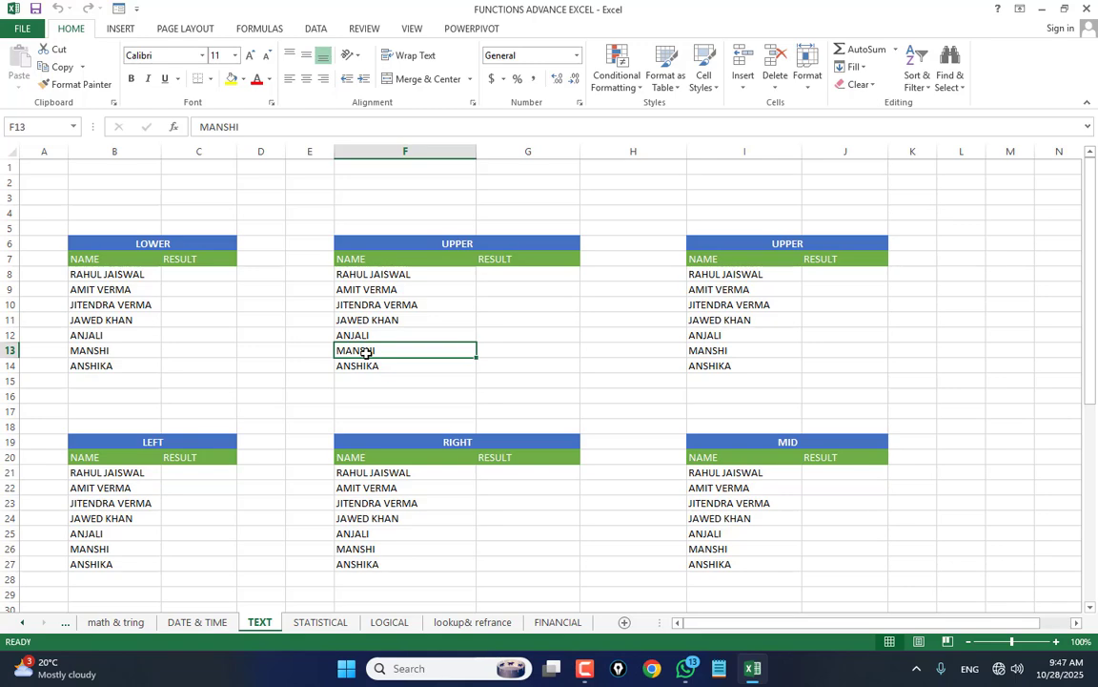
left_click(465, 440)
left_click(262, 331)
left_click(304, 274)
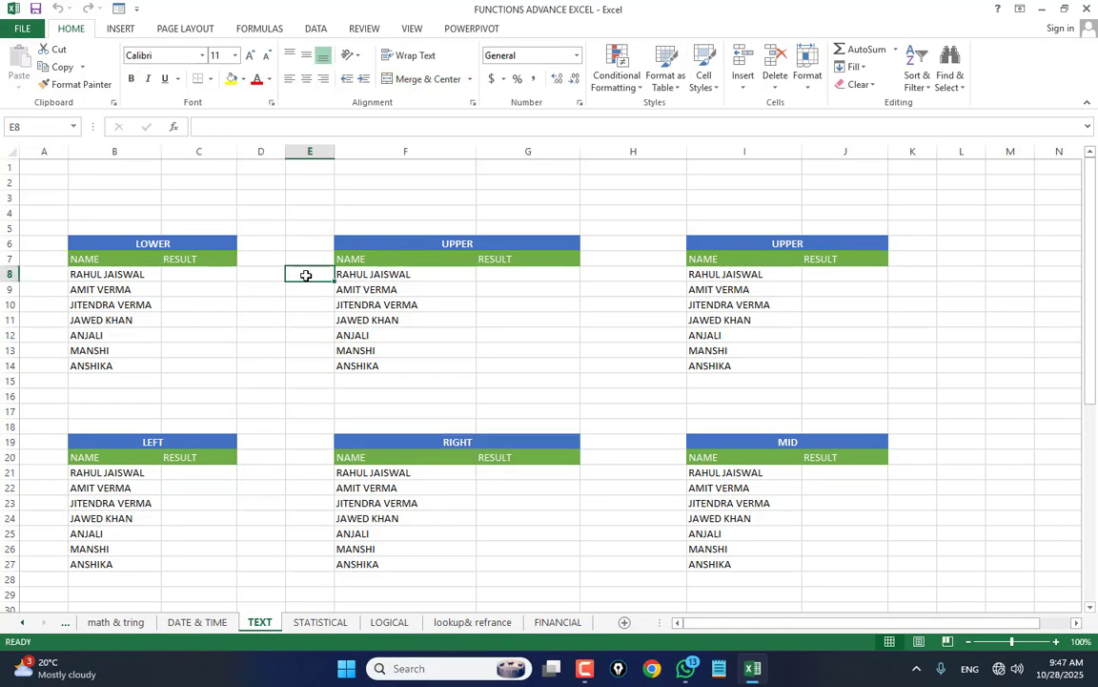
left_click(252, 286)
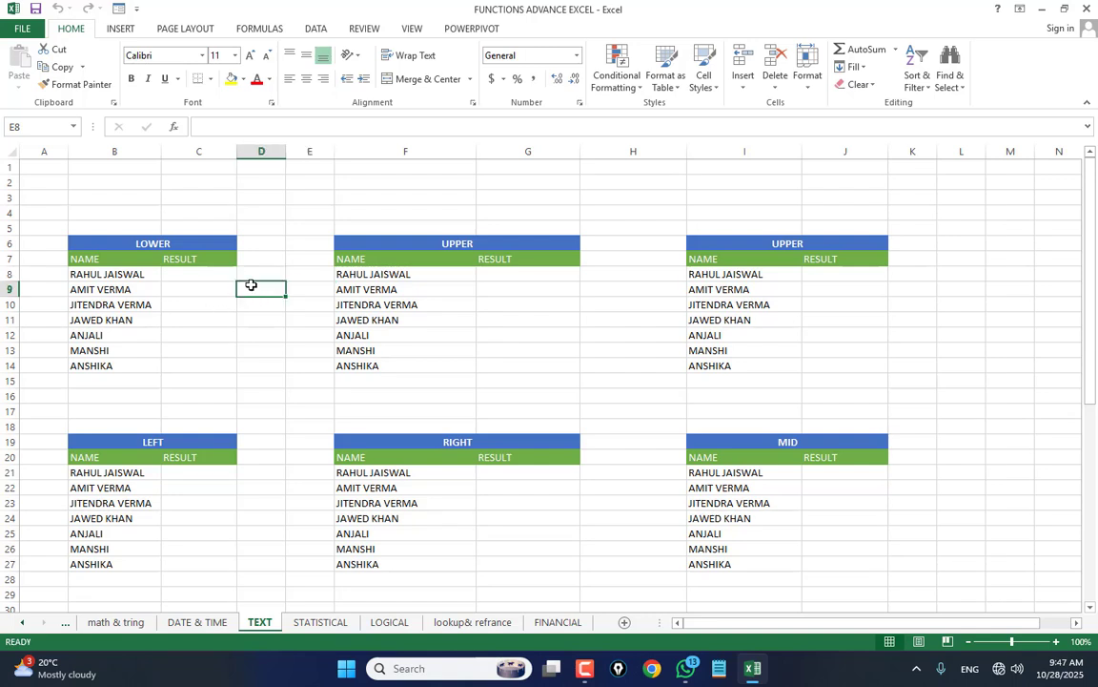
left_click(148, 271)
left_click(261, 276)
Step: Enter =LOWER(B8) in C8 of the LOWER table and fill the formula down through C14
left_click(195, 276)
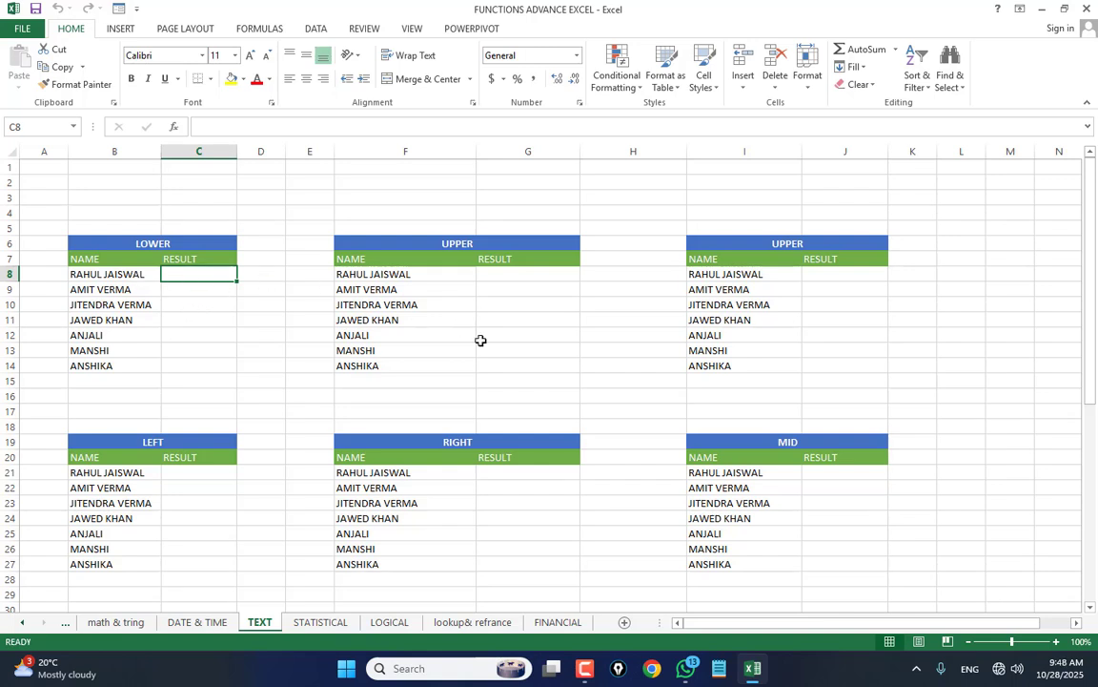
type("=")
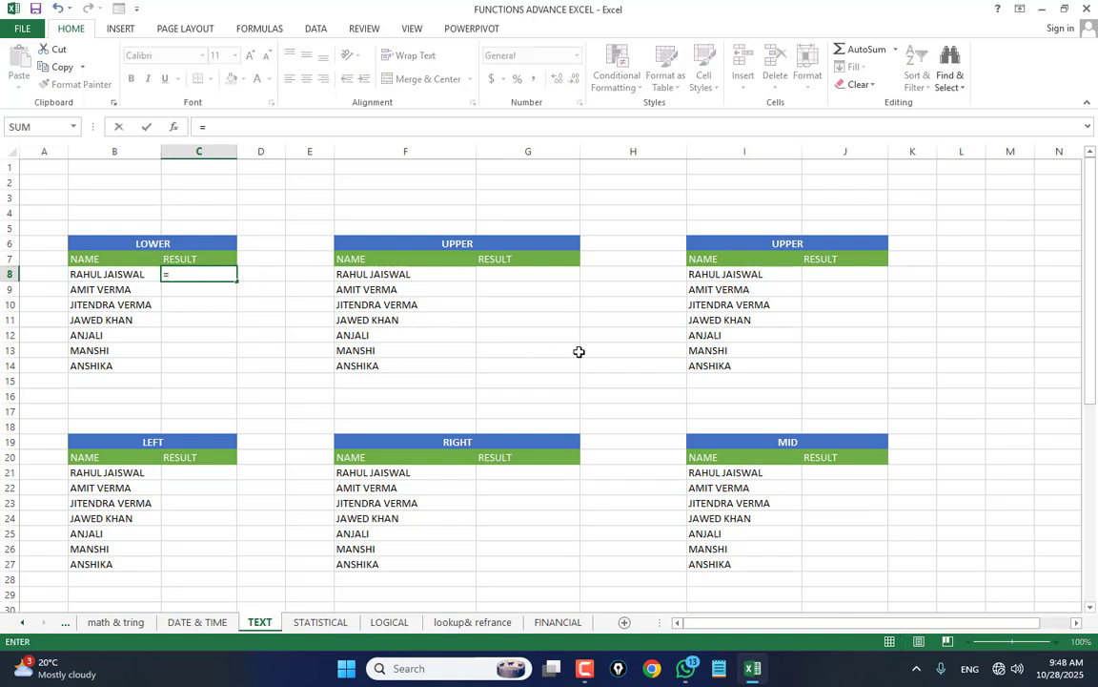
type("low")
key("Tab")
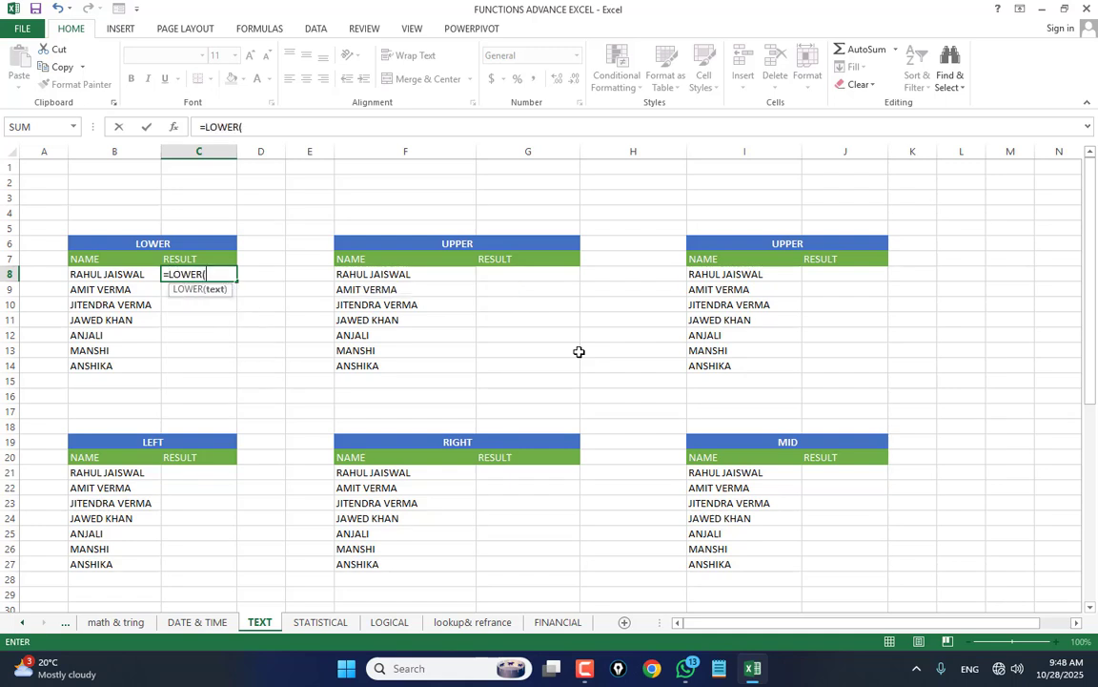
left_click(104, 274)
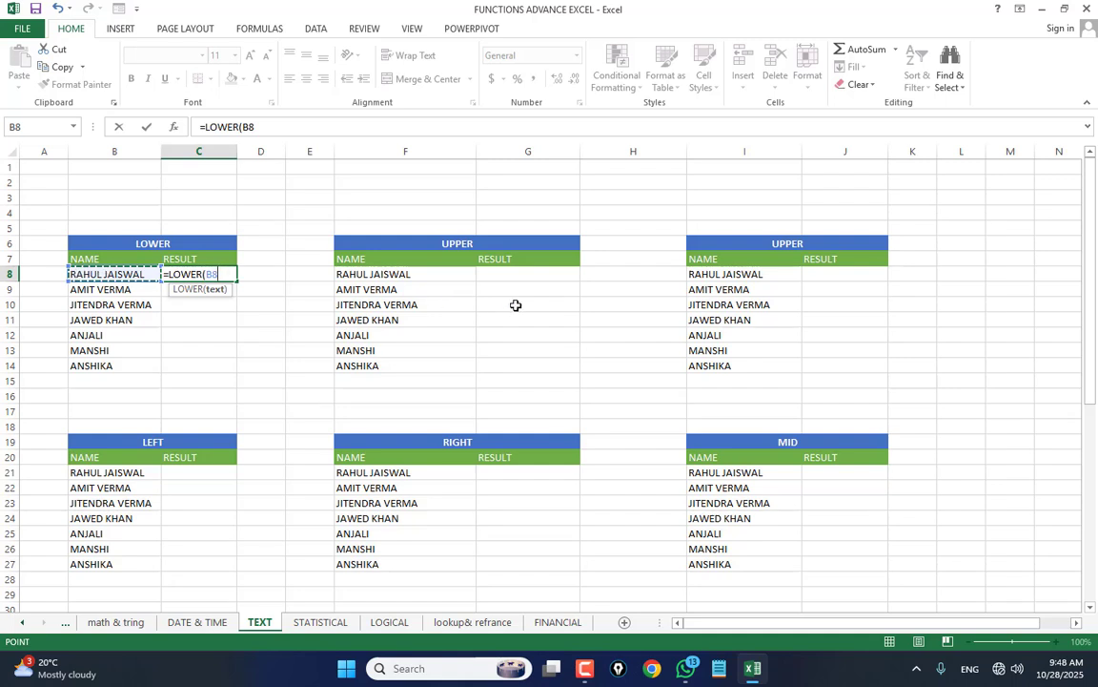
key("Return")
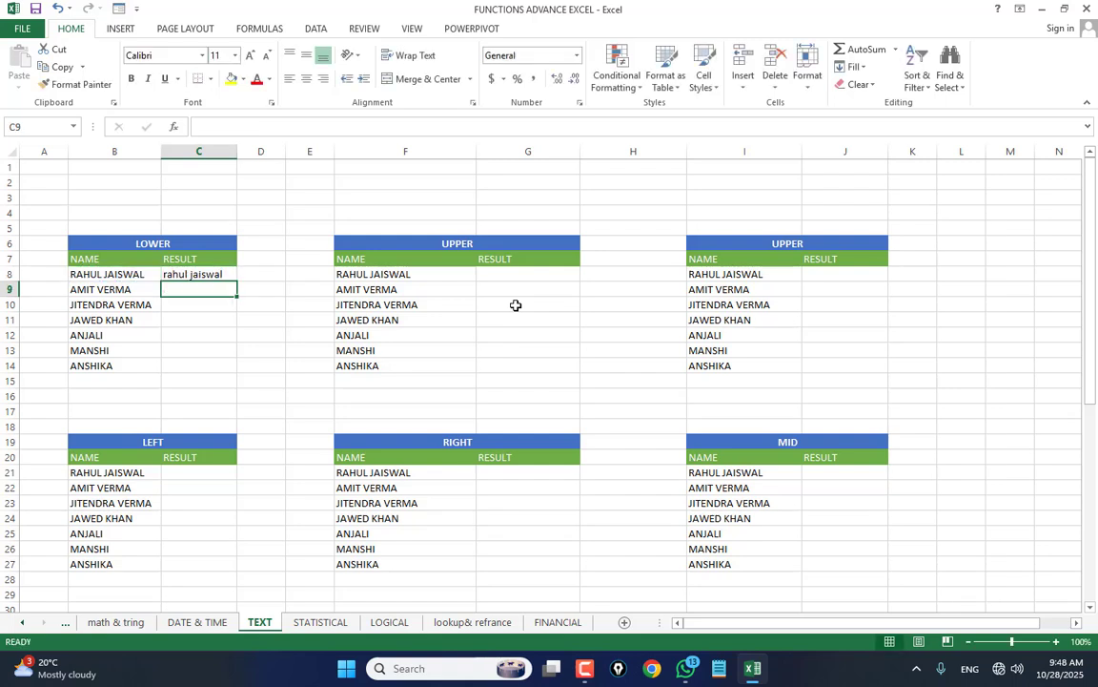
left_click(219, 276)
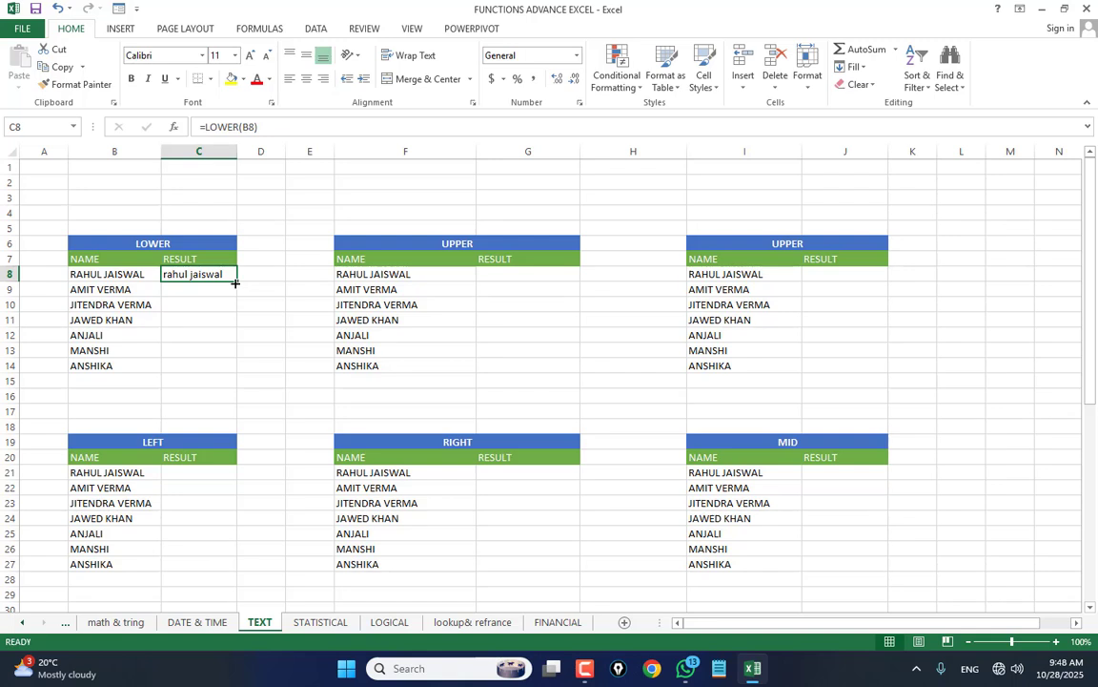
left_click_drag(240, 280, 240, 374)
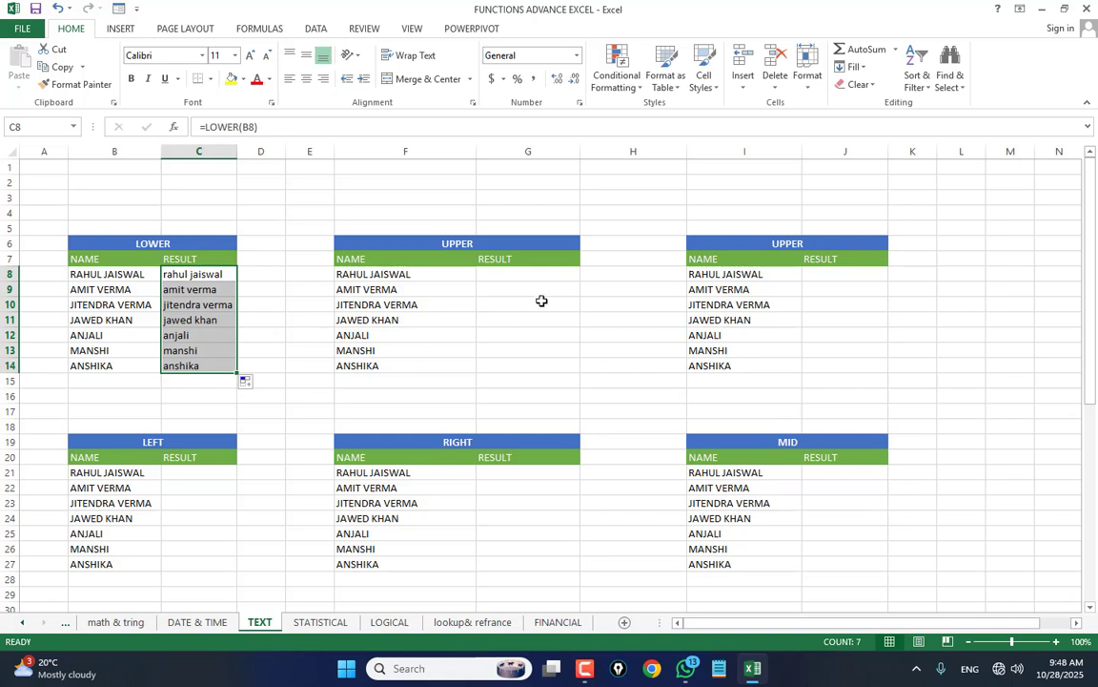
Step: Enter =UPPER(C8) in G8 of the UPPER table and fill the formula down through G14
left_click(515, 279)
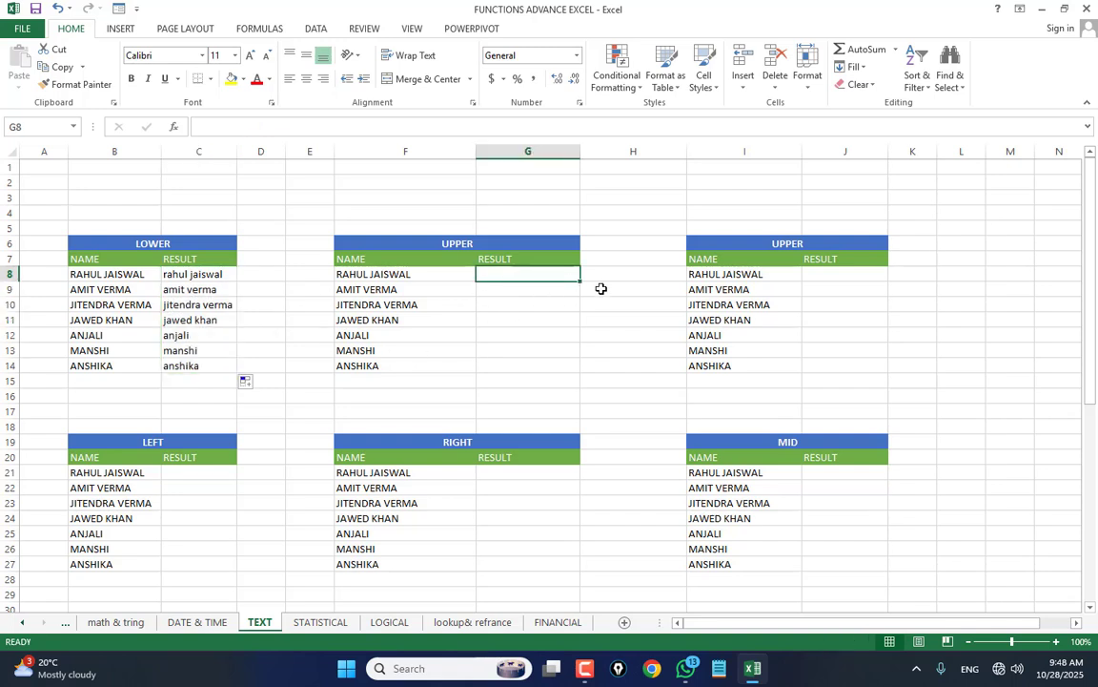
type("=")
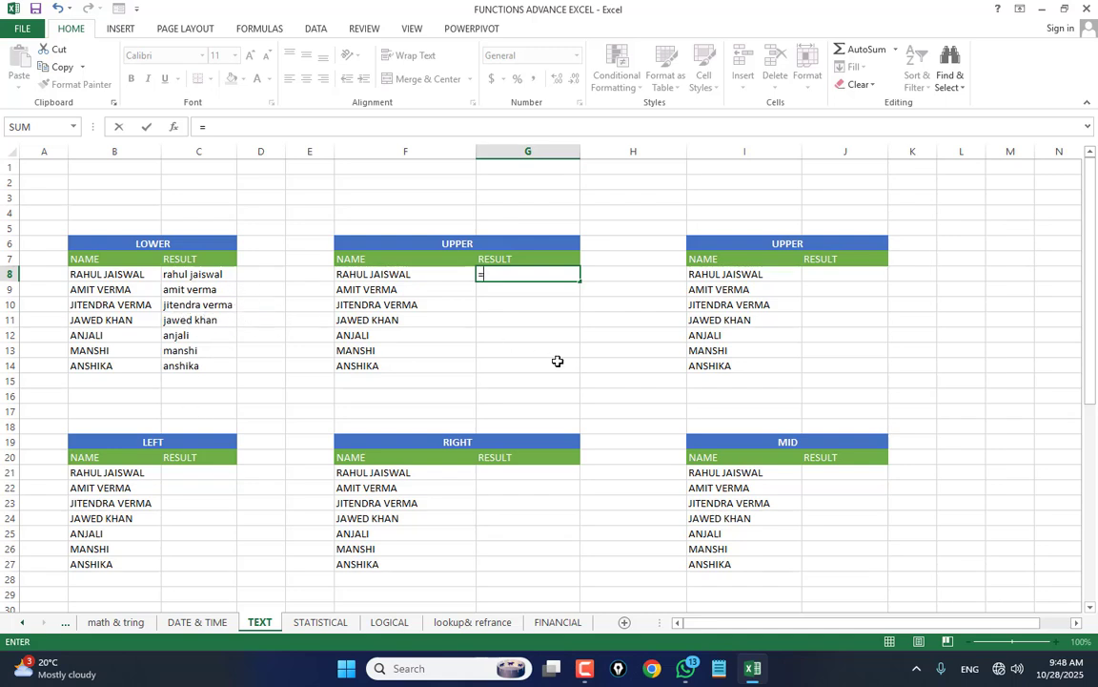
type("UPPER(")
left_click(191, 275)
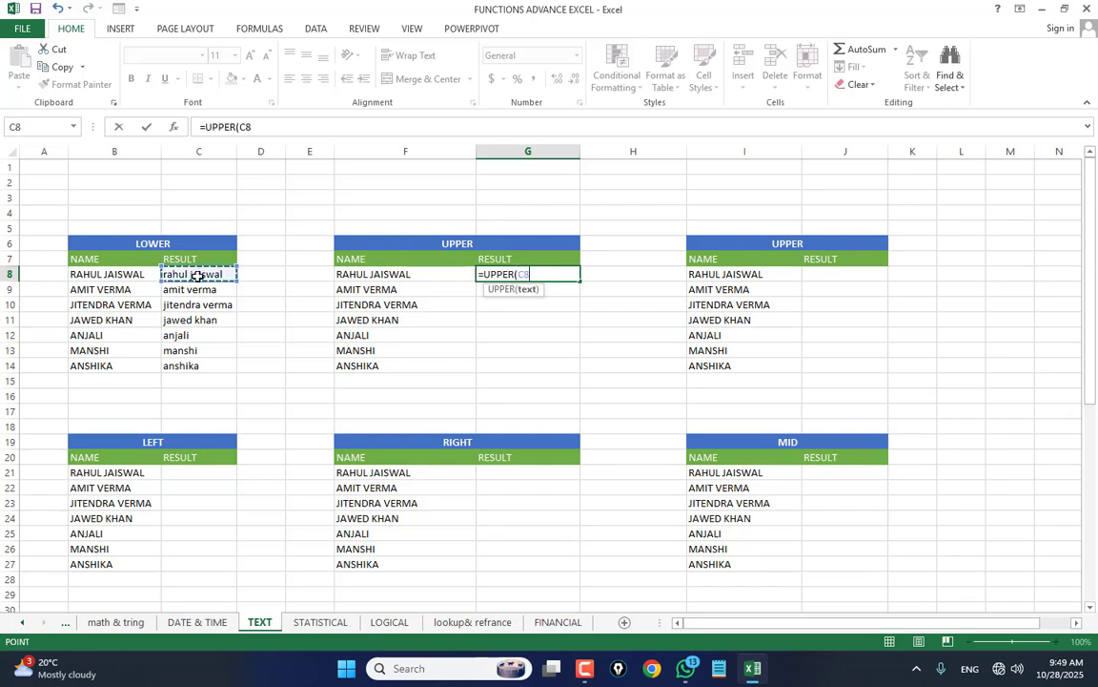
key("Return")
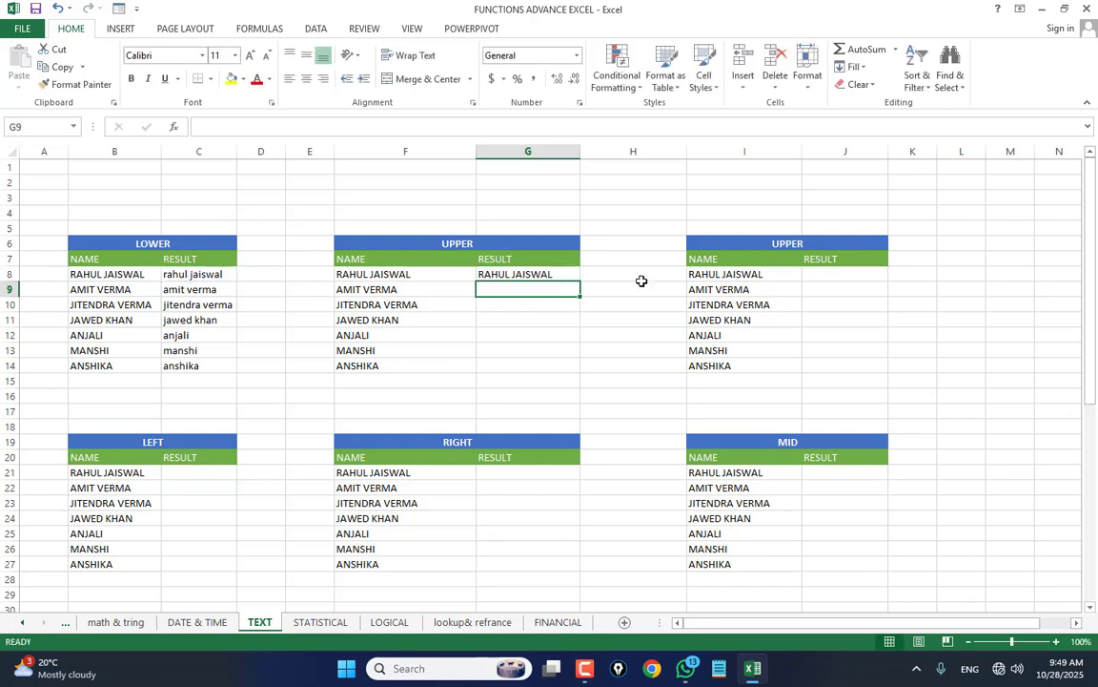
left_click(547, 276)
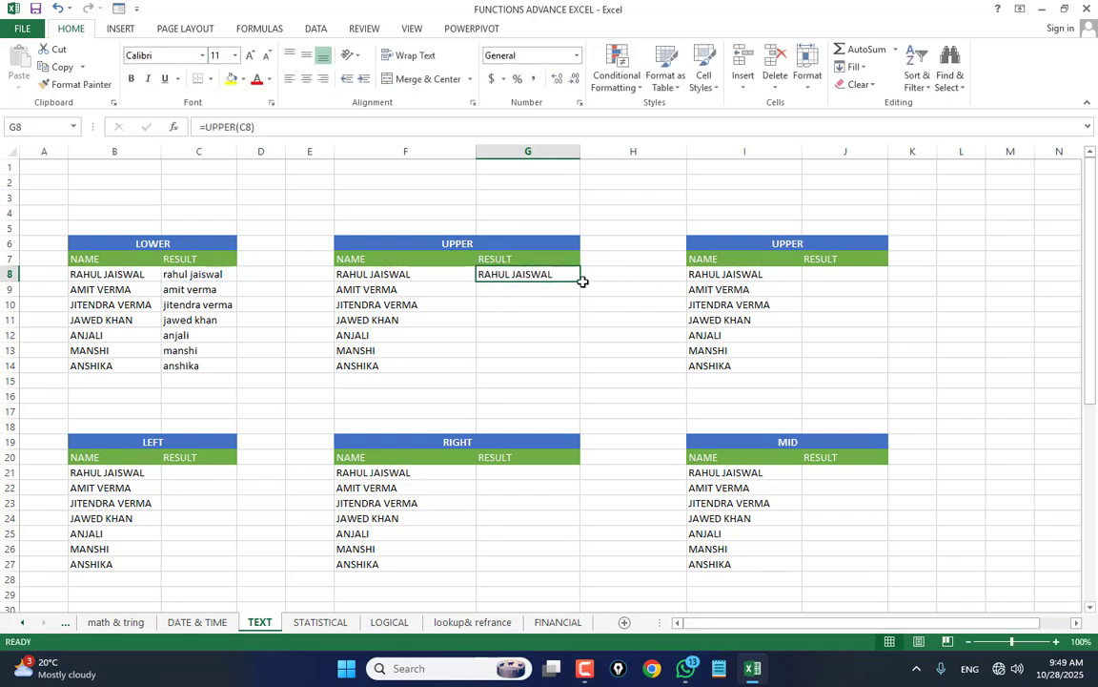
left_click_drag(579, 281, 584, 368)
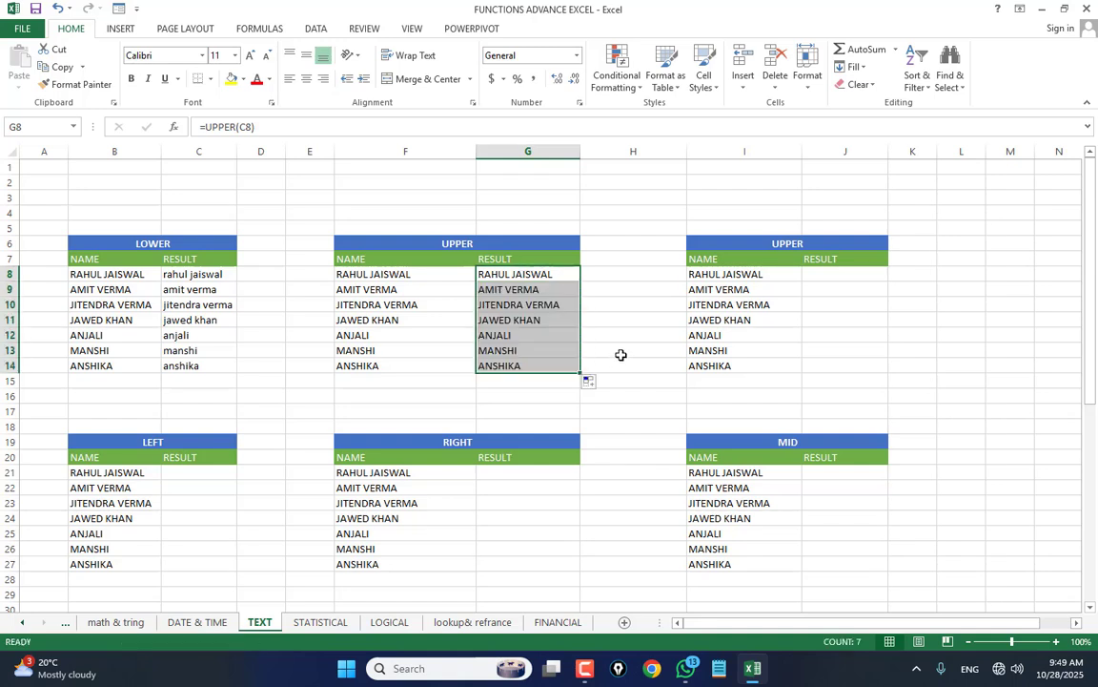
Step: Change the title of the third table, in merged cell I6, to "proper"
left_click(820, 273)
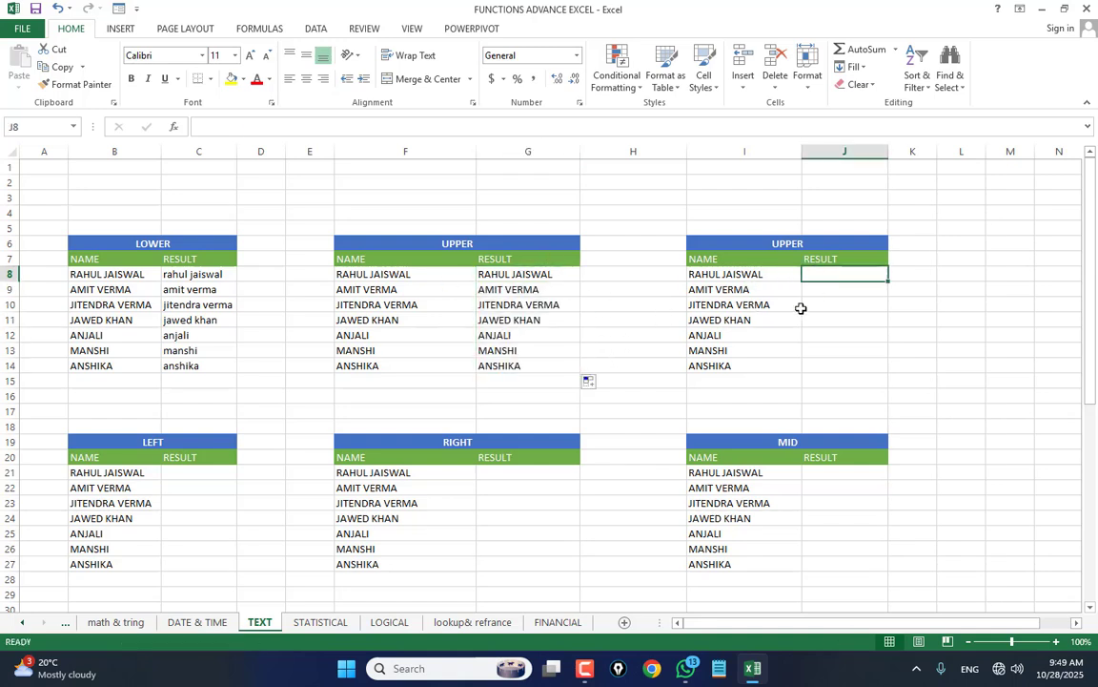
left_click(796, 244)
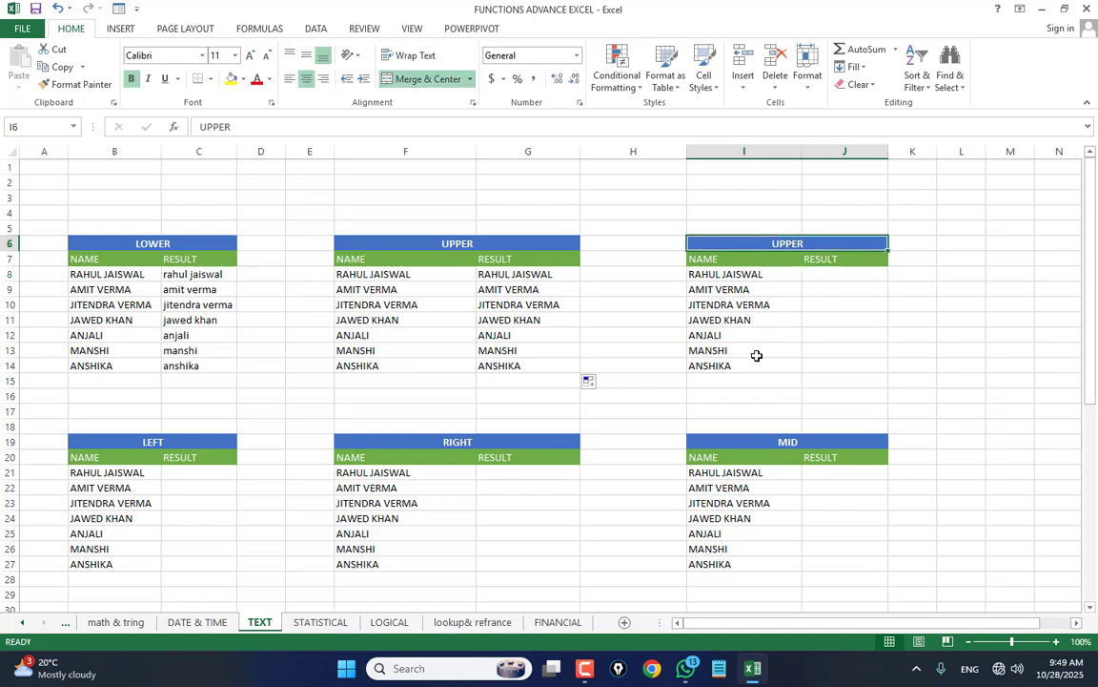
type("pro")
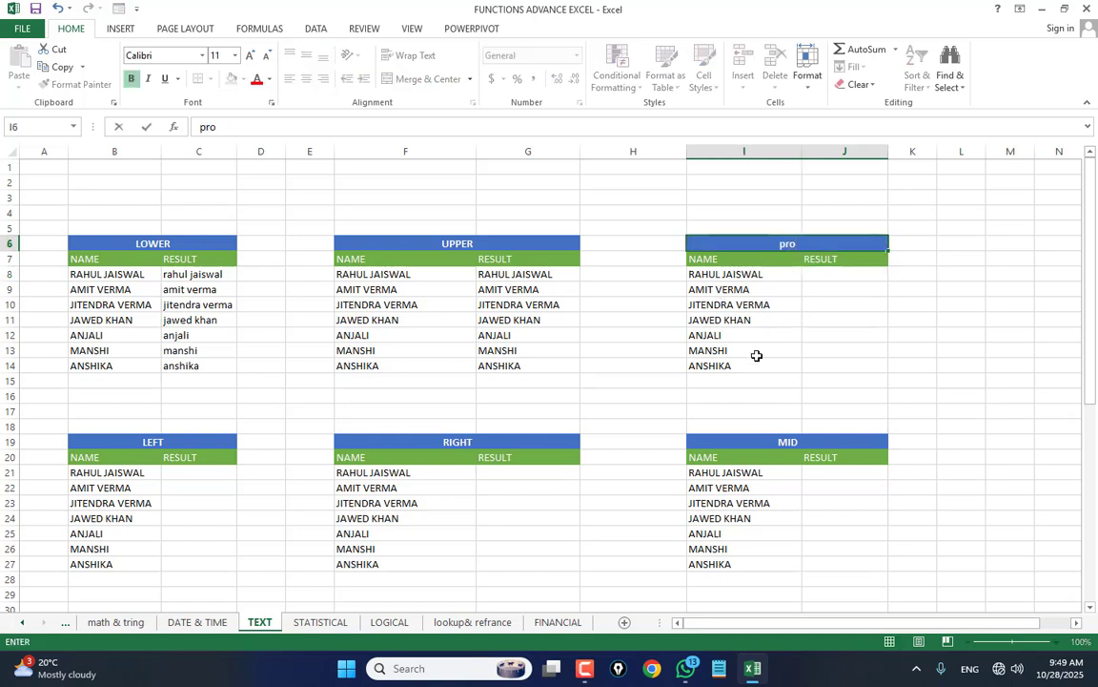
type("per")
key("Tab")
Step: Enter =PROPER(I8) in J8 of the proper table and fill the formula down through J14
left_click(824, 277)
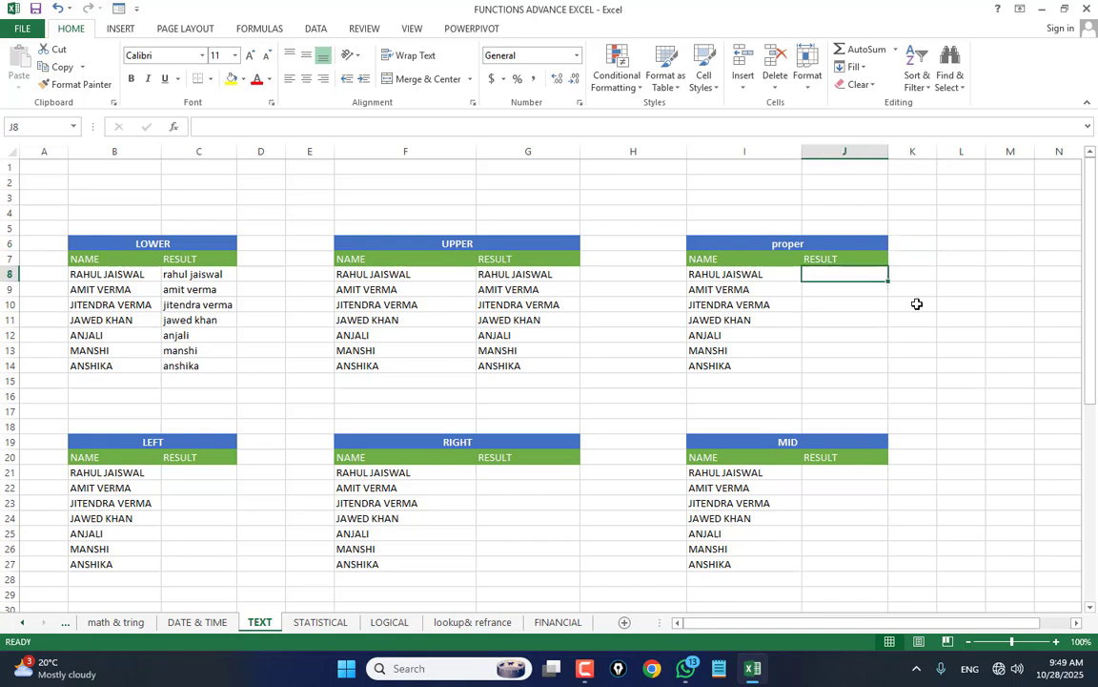
type("=PROPER(")
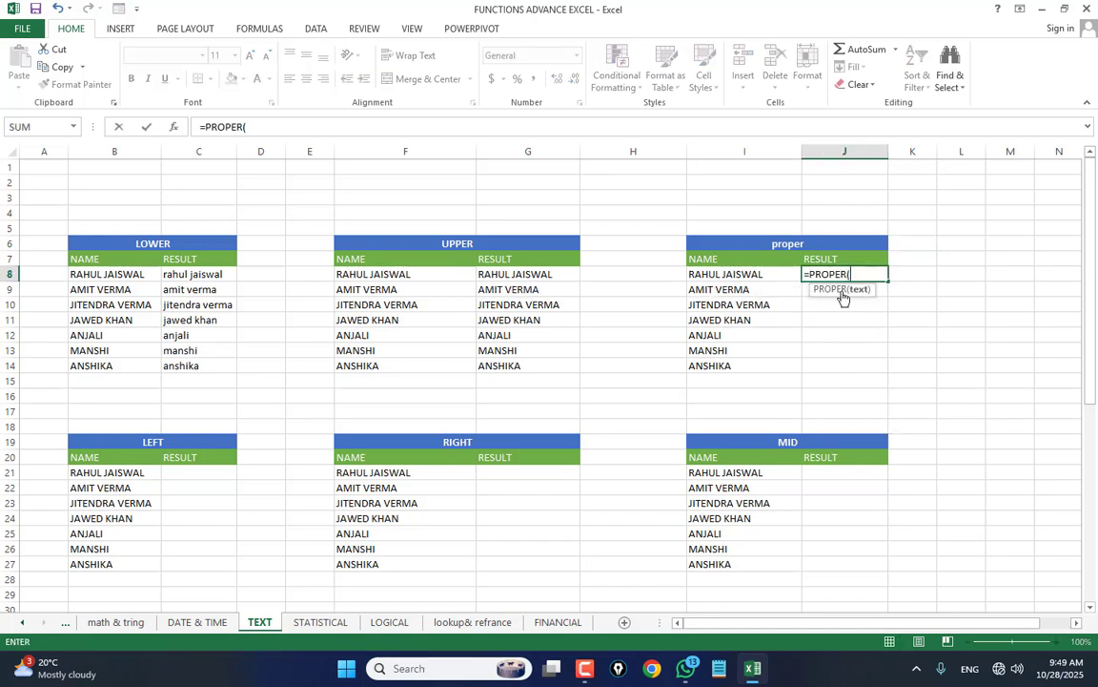
left_click(691, 276)
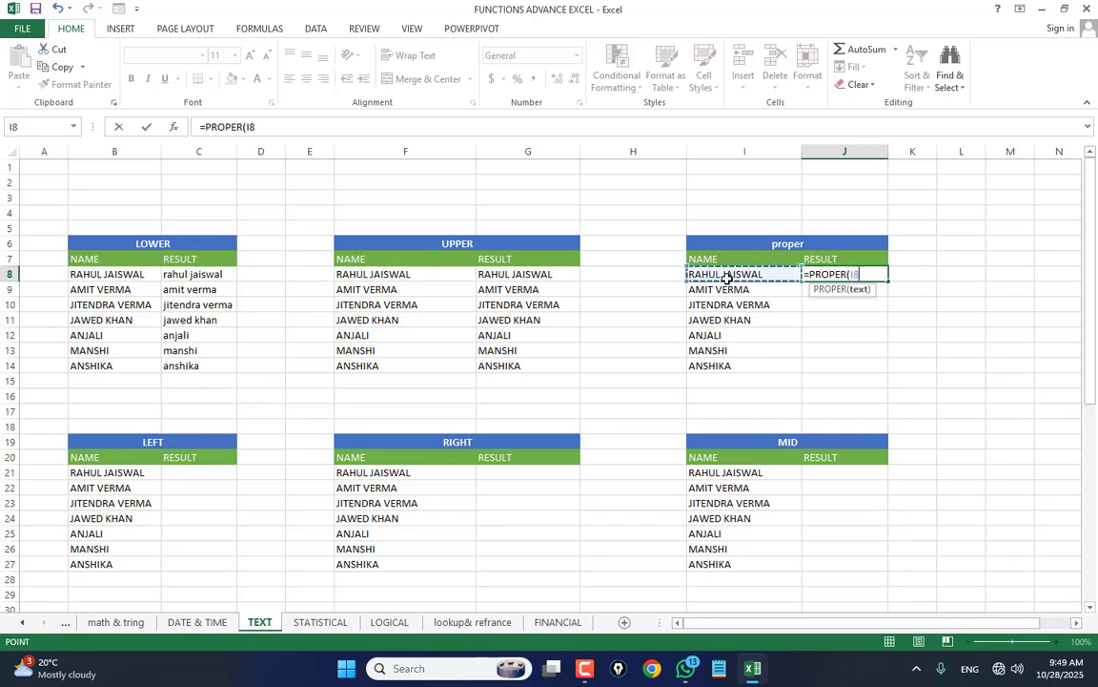
key("Return")
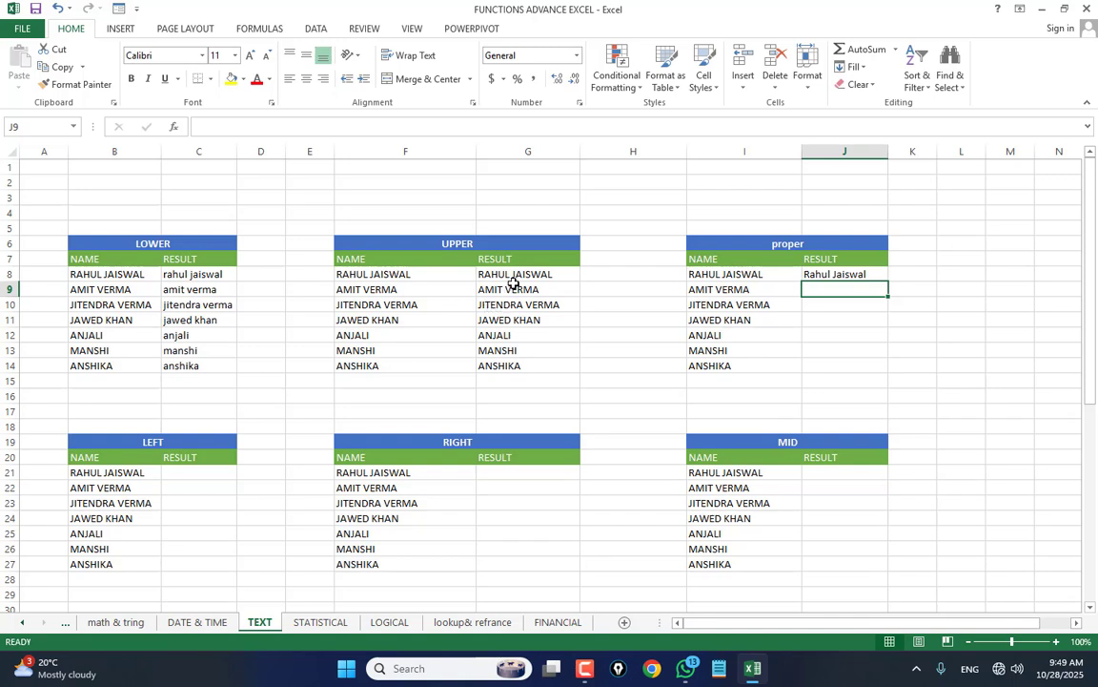
left_click(779, 287)
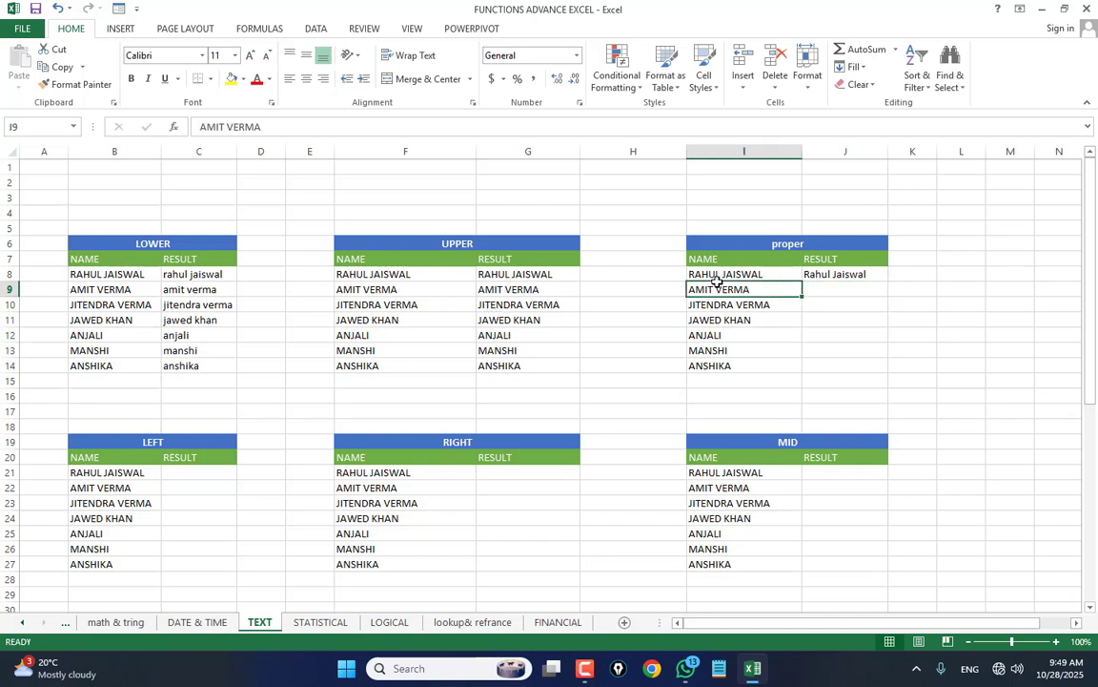
left_click(838, 274)
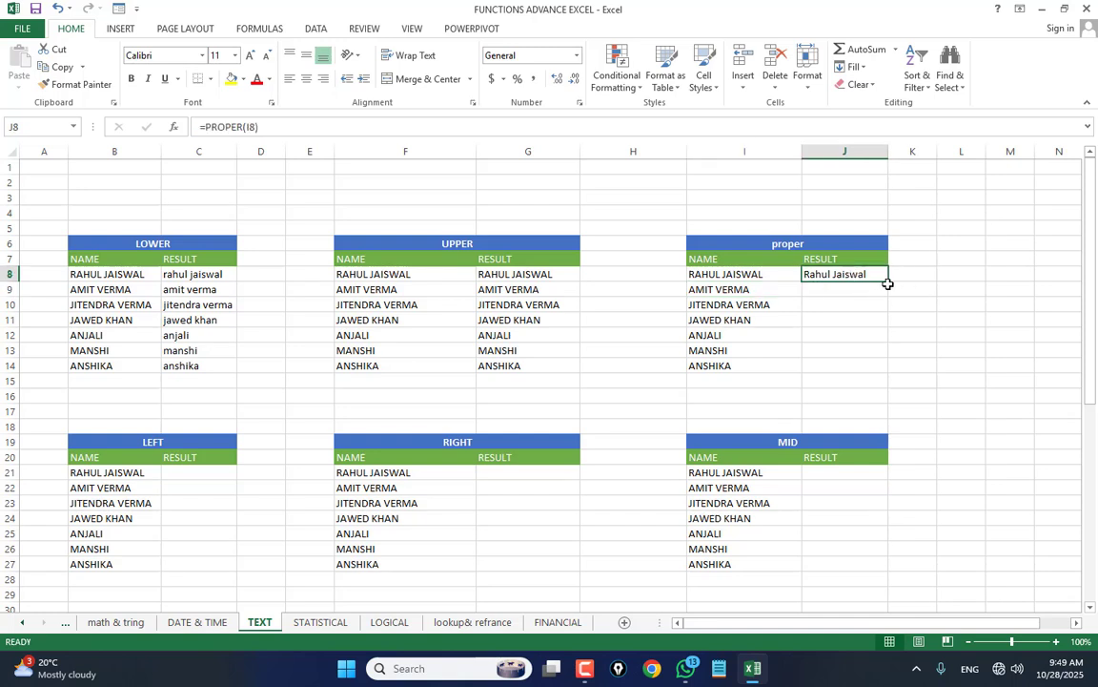
double_click(888, 281)
left_click(744, 320)
left_click(145, 288)
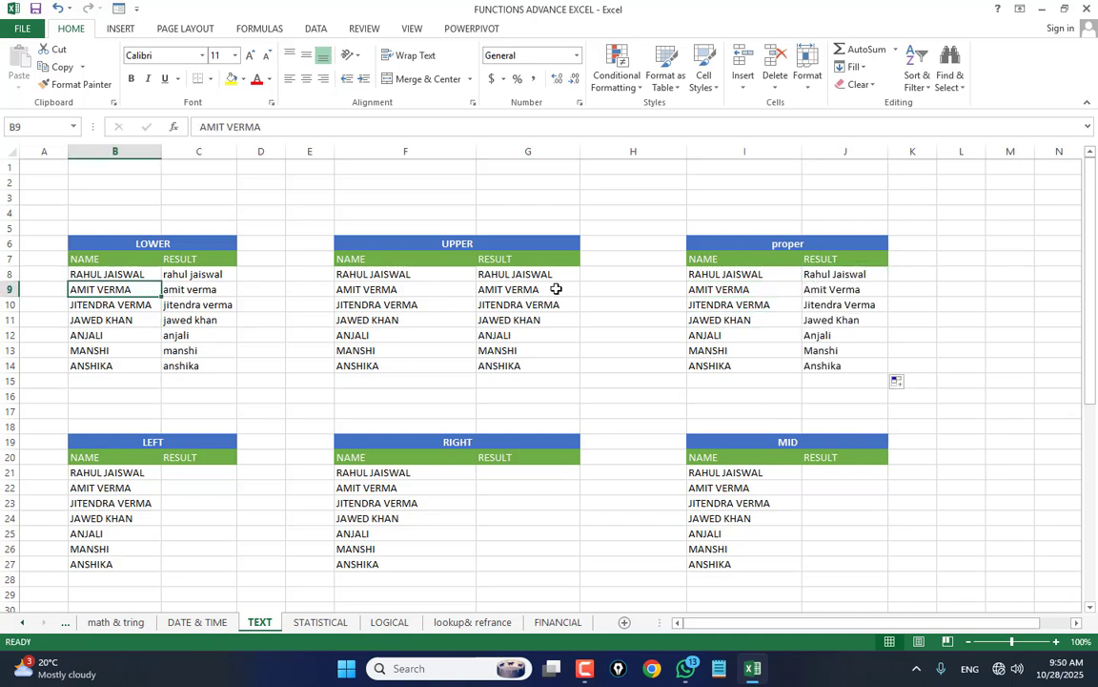
left_click(633, 288)
left_click(801, 289)
Step: Enter =LEFT(B21,3) in C21 of the LEFT table to extract the first three characters of the name
scroll(438, 294, "down", 4)
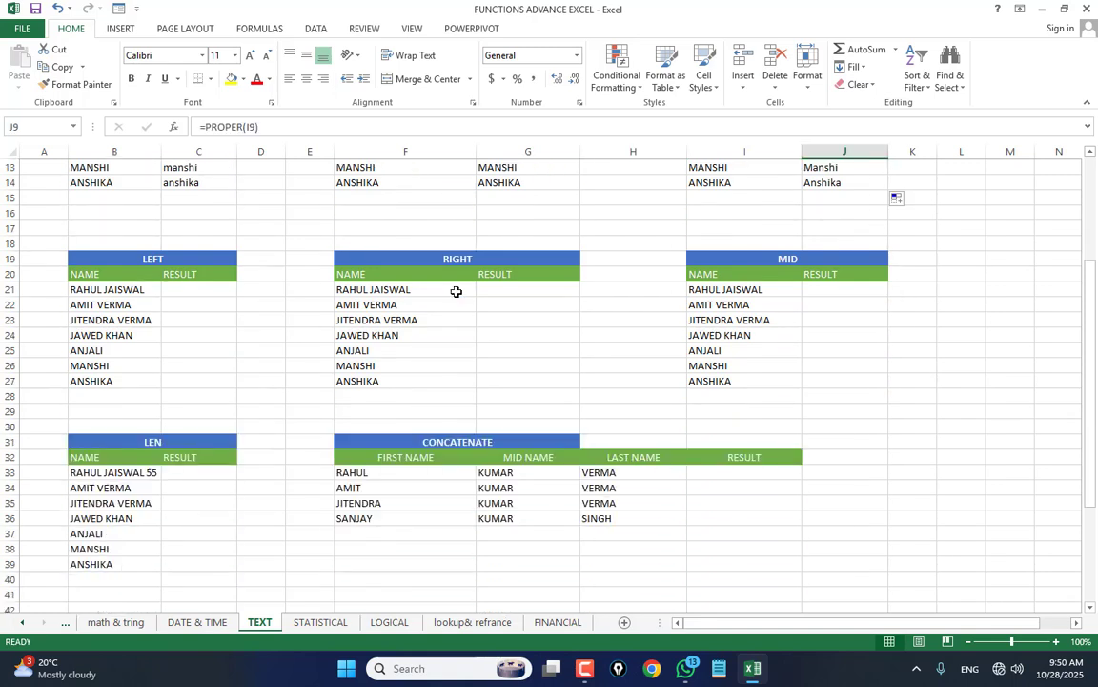
left_click(207, 302)
left_click(130, 301)
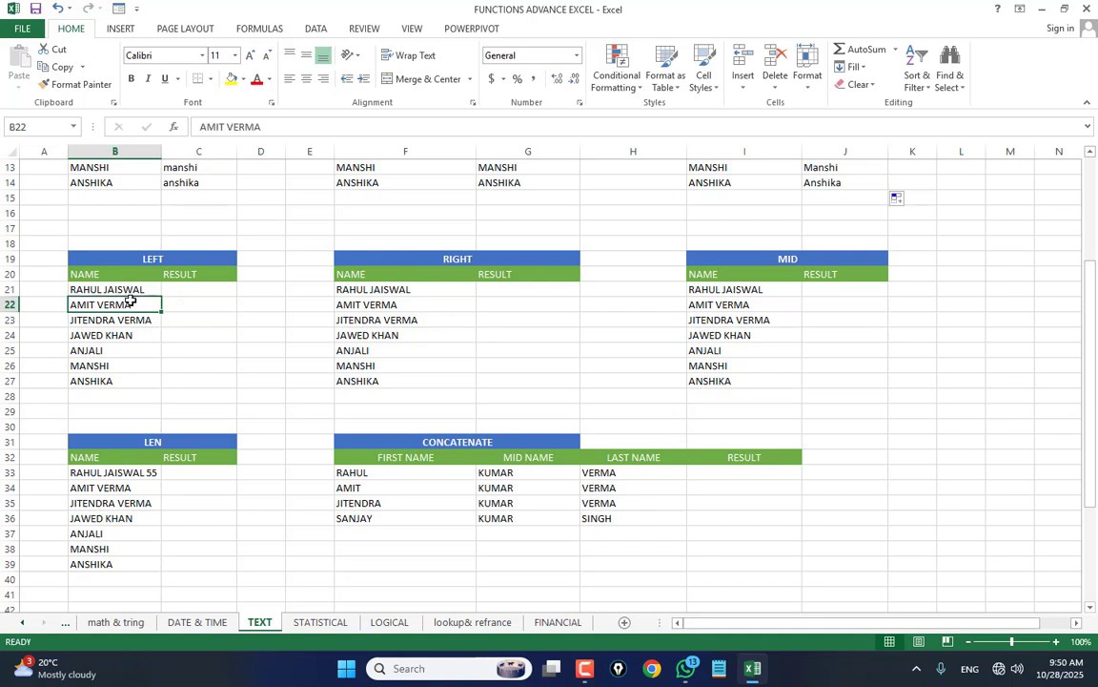
left_click(133, 291)
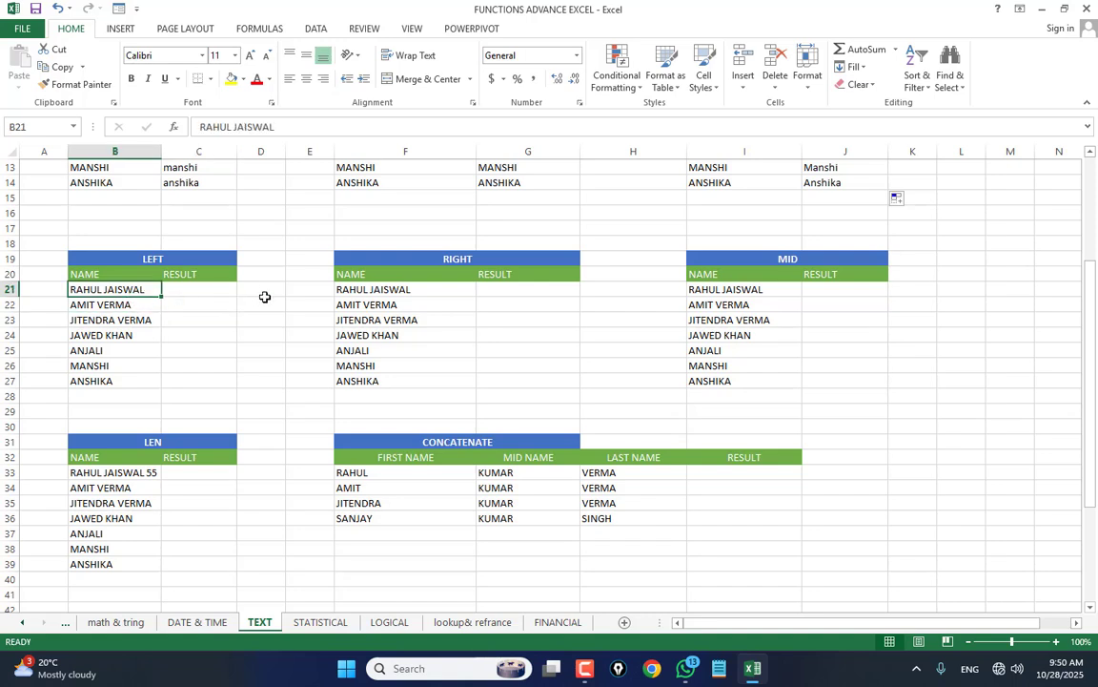
left_click(195, 291)
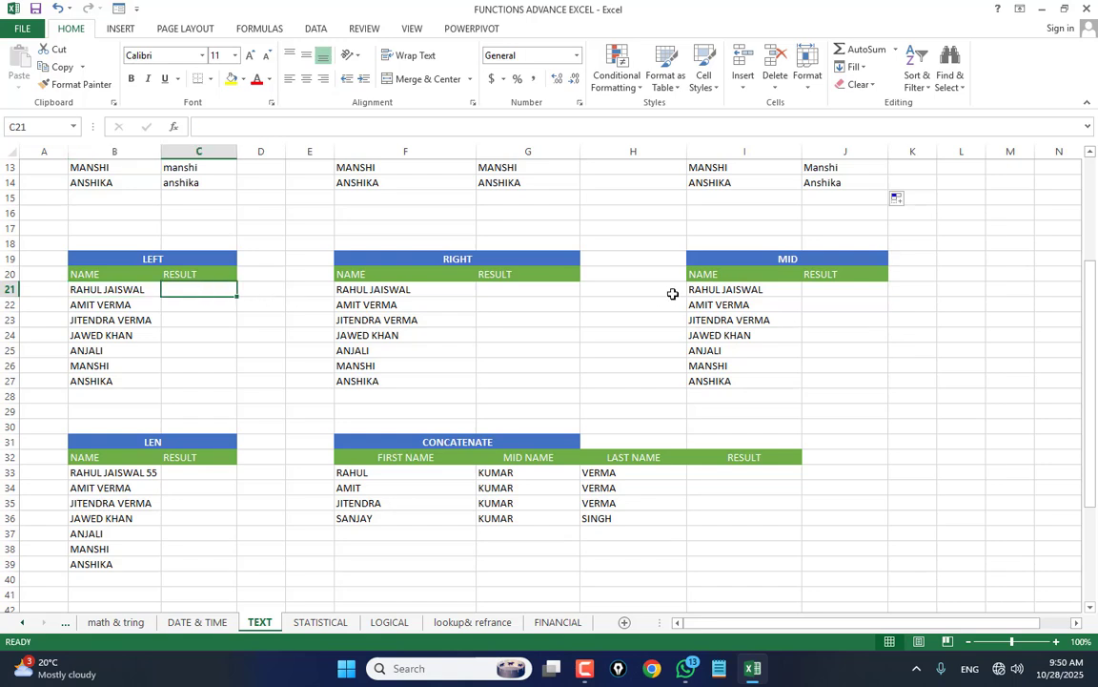
type("=l")
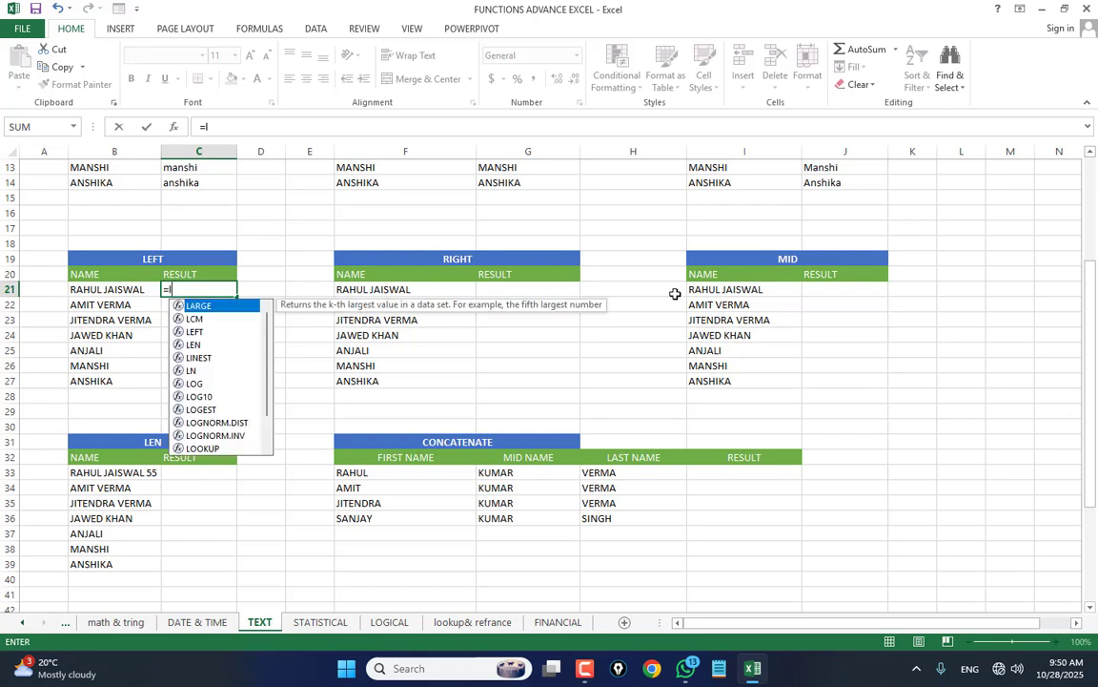
type("eft")
key("Tab")
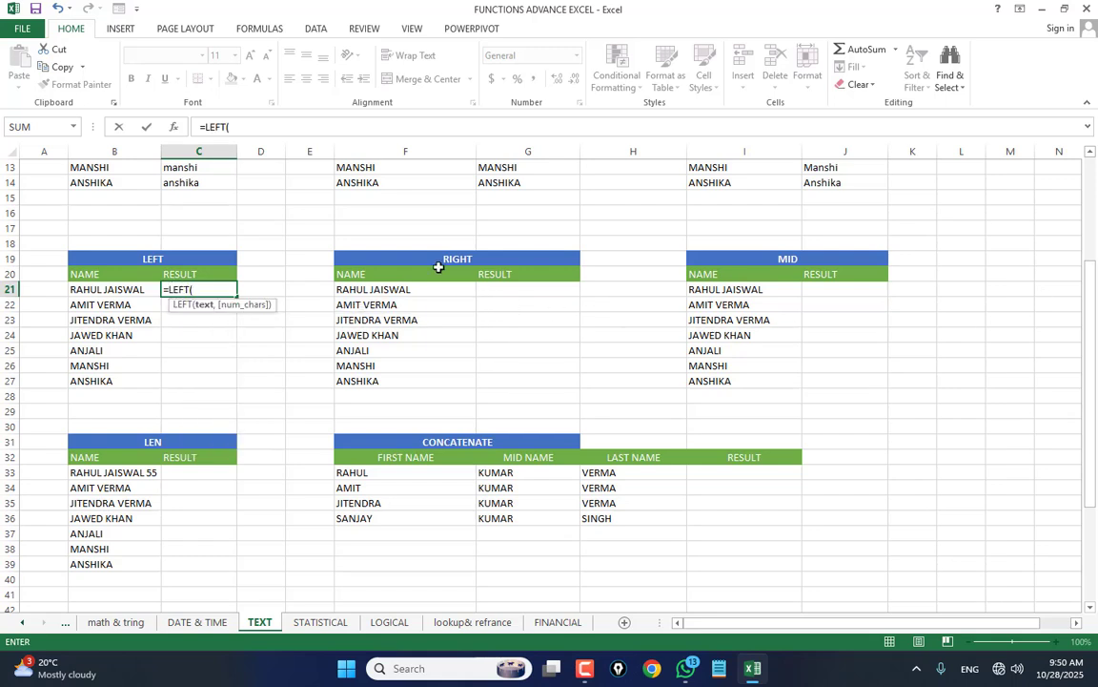
left_click(84, 289)
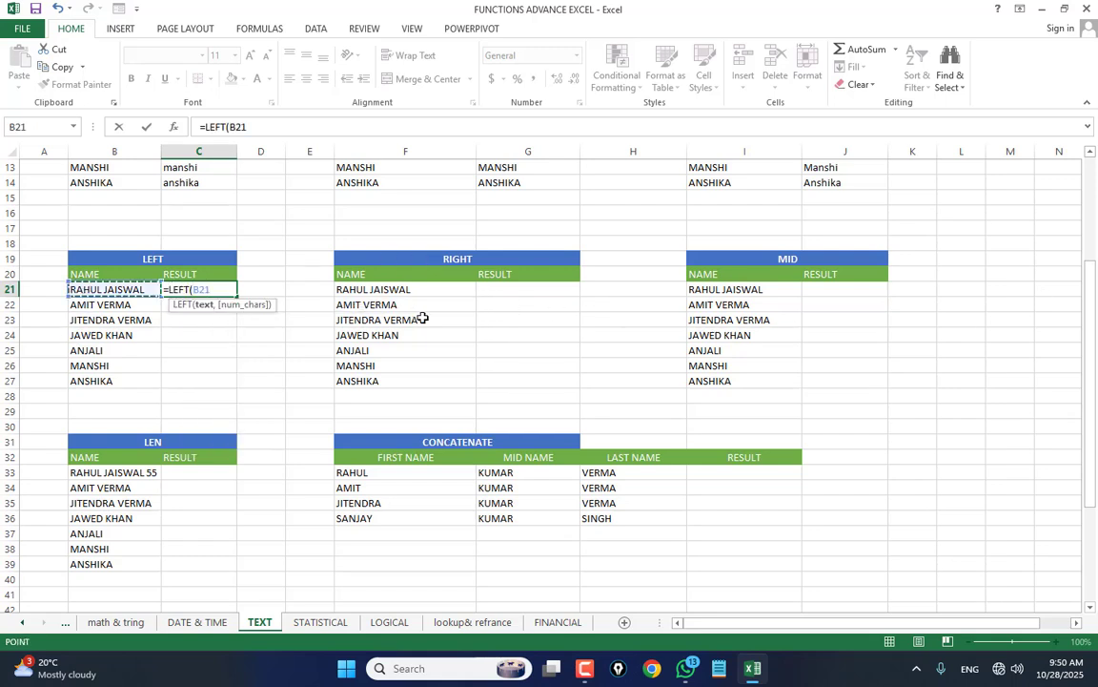
type(",")
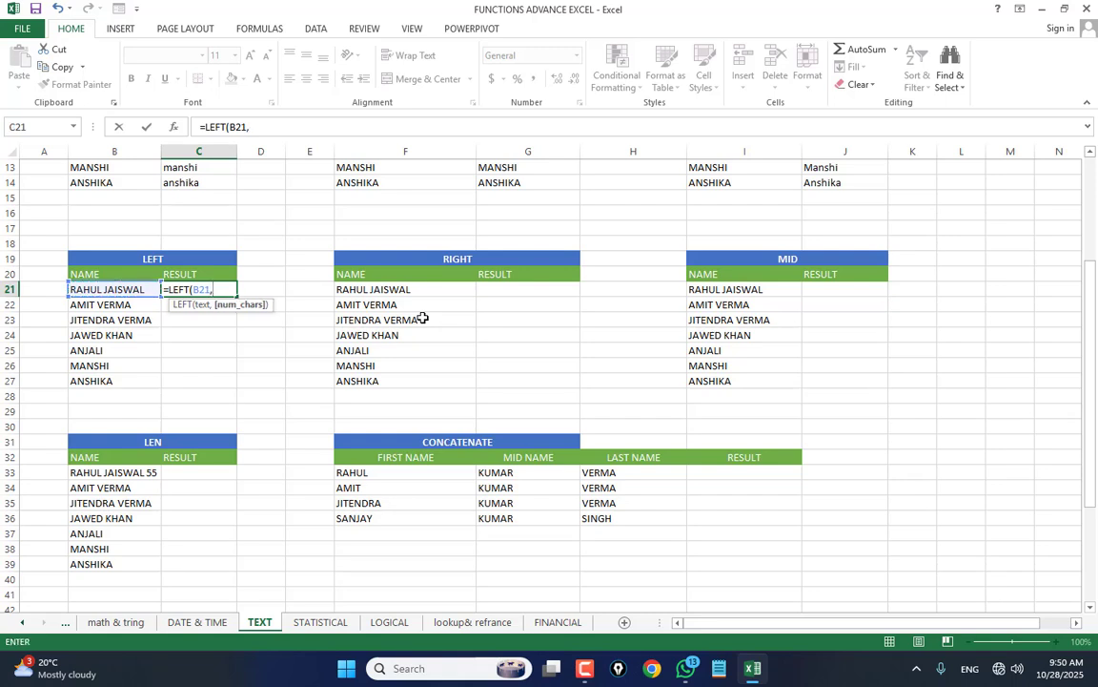
type("3")
key("Return")
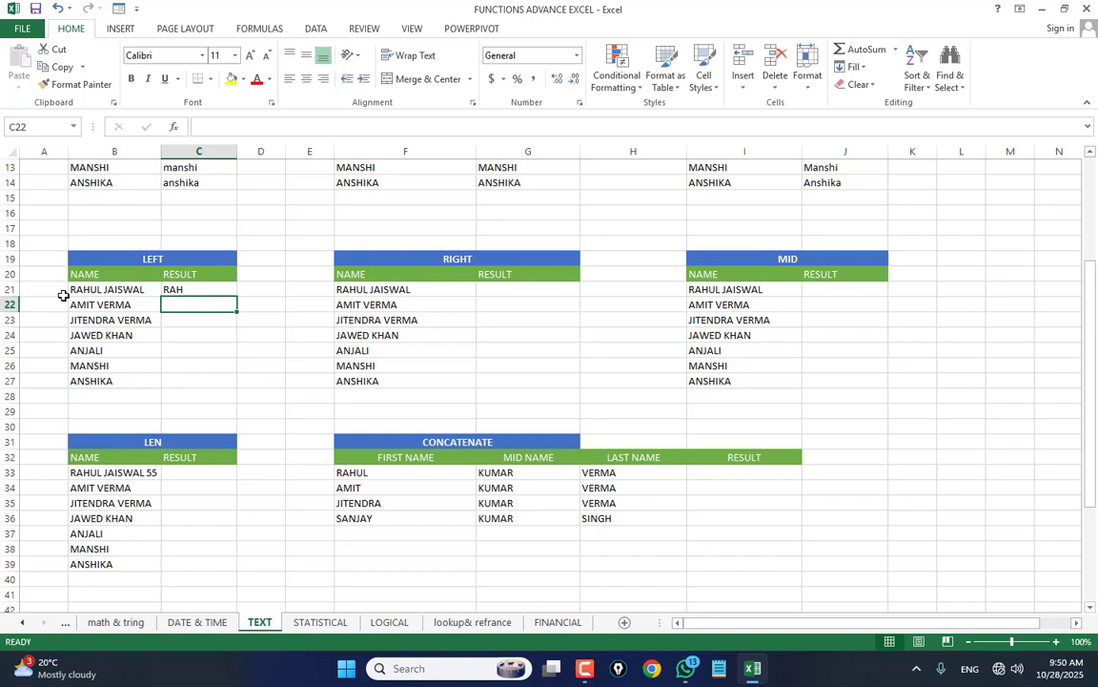
Step: Fill the LEFT formula from C21 down through C27
left_click(172, 288)
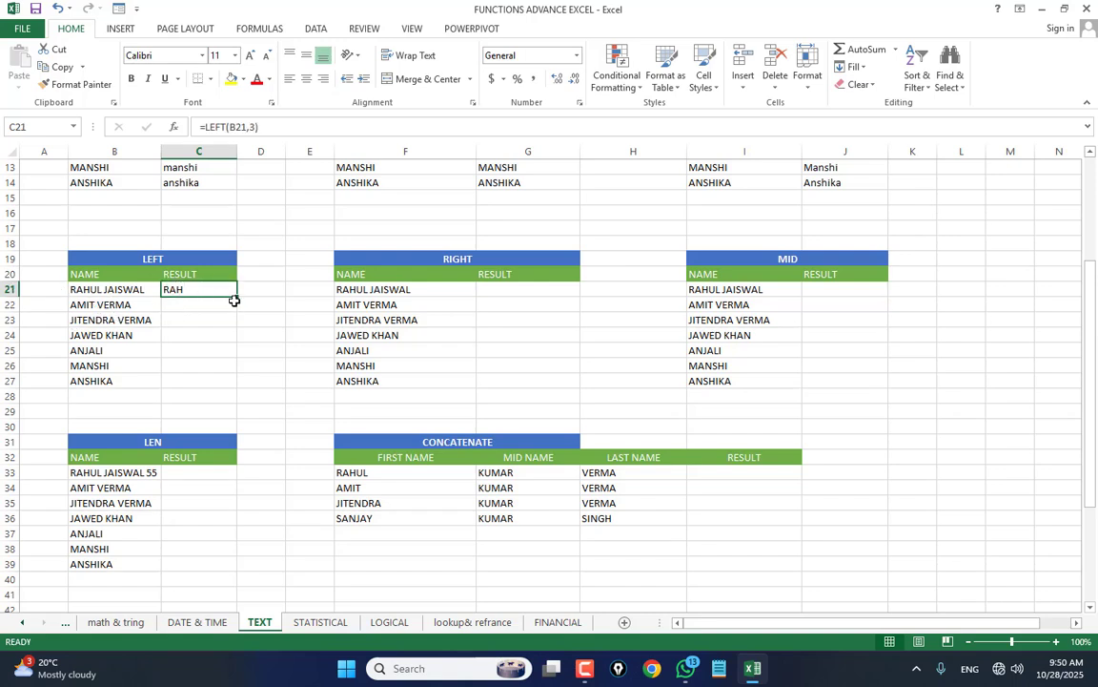
left_click_drag(238, 295, 238, 385)
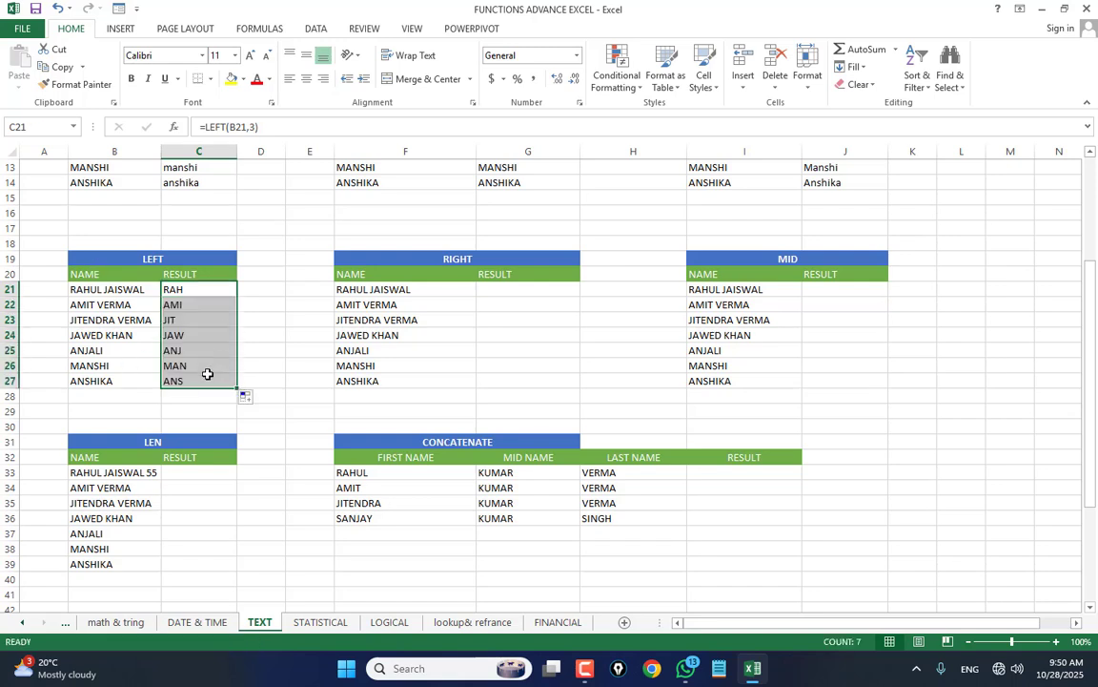
left_click(195, 320)
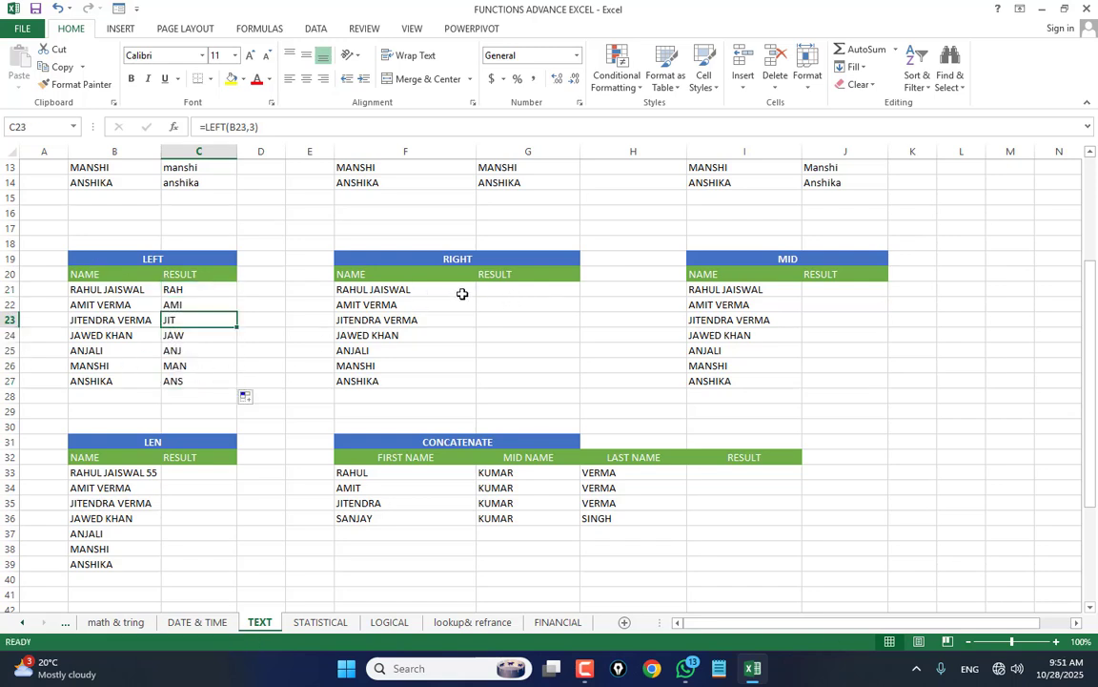
Step: Enter =RIGHT(F21,2) in G21 of the RIGHT table and fill the formula down through G28
left_click(540, 292)
type("=")
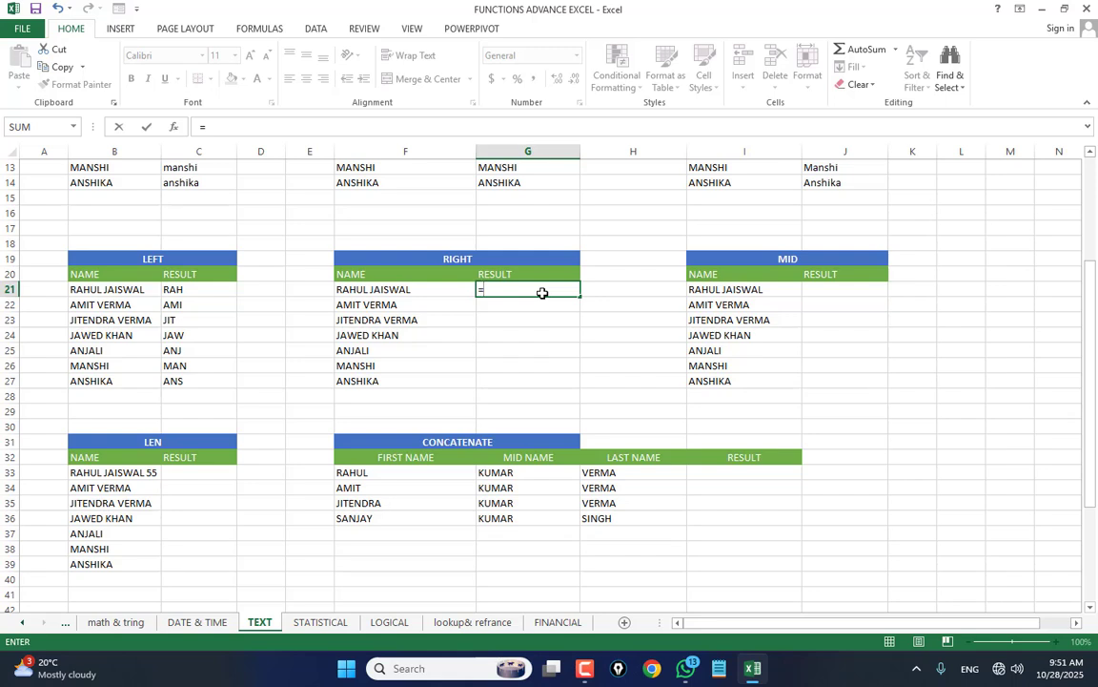
type("rig")
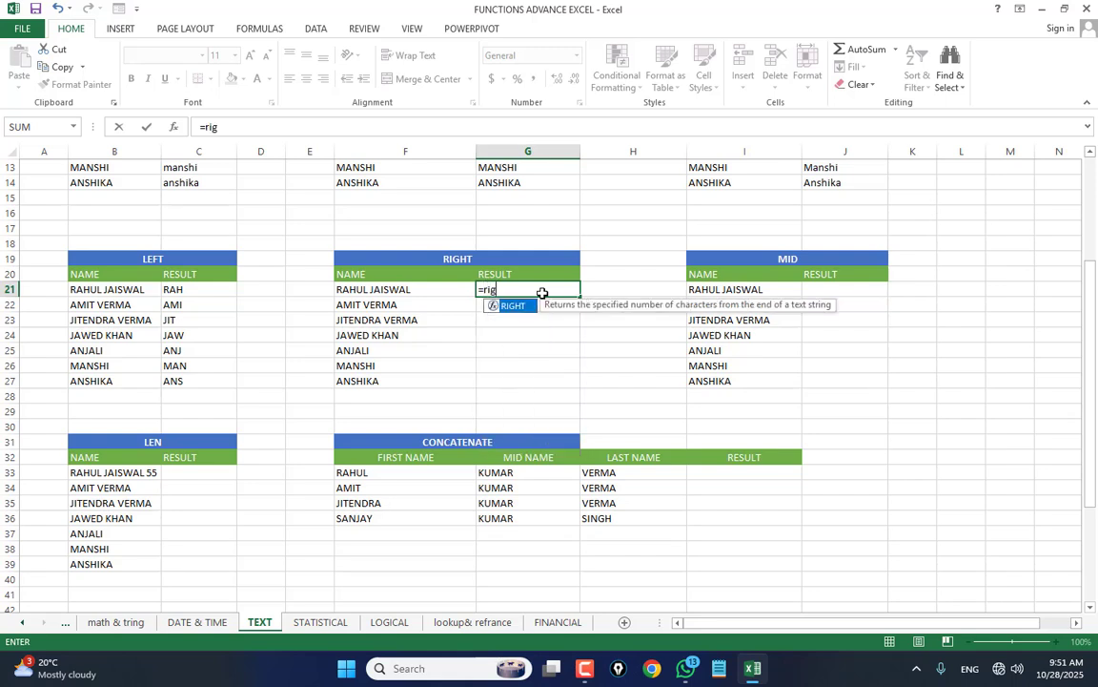
type("ht")
key("Tab")
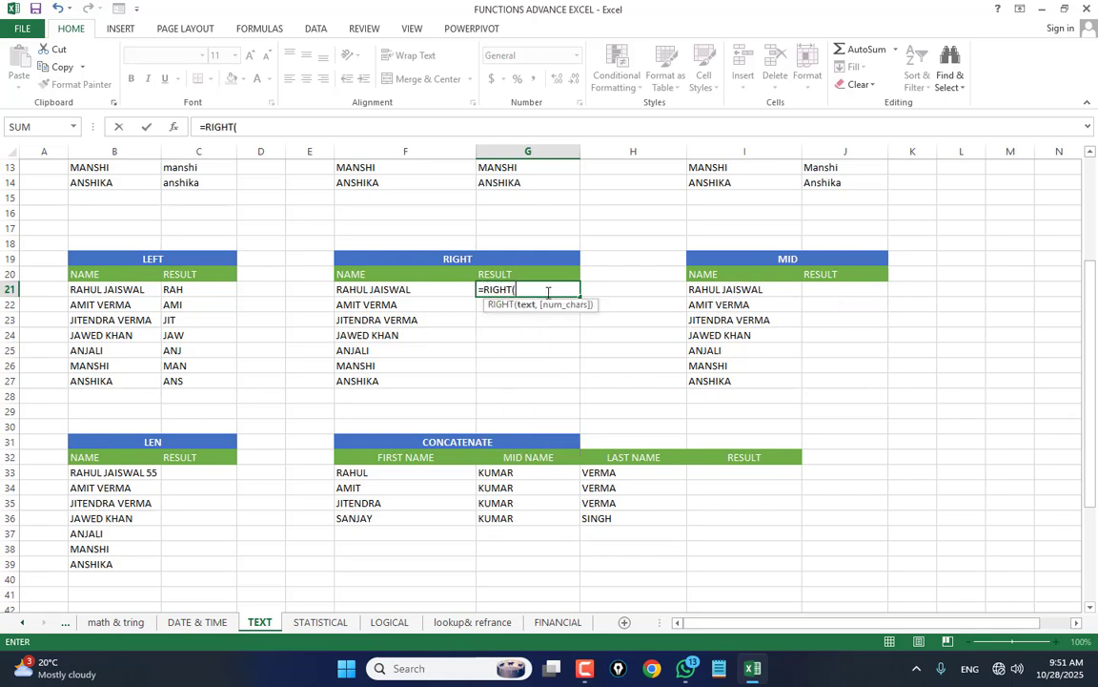
left_click(367, 294)
type(",")
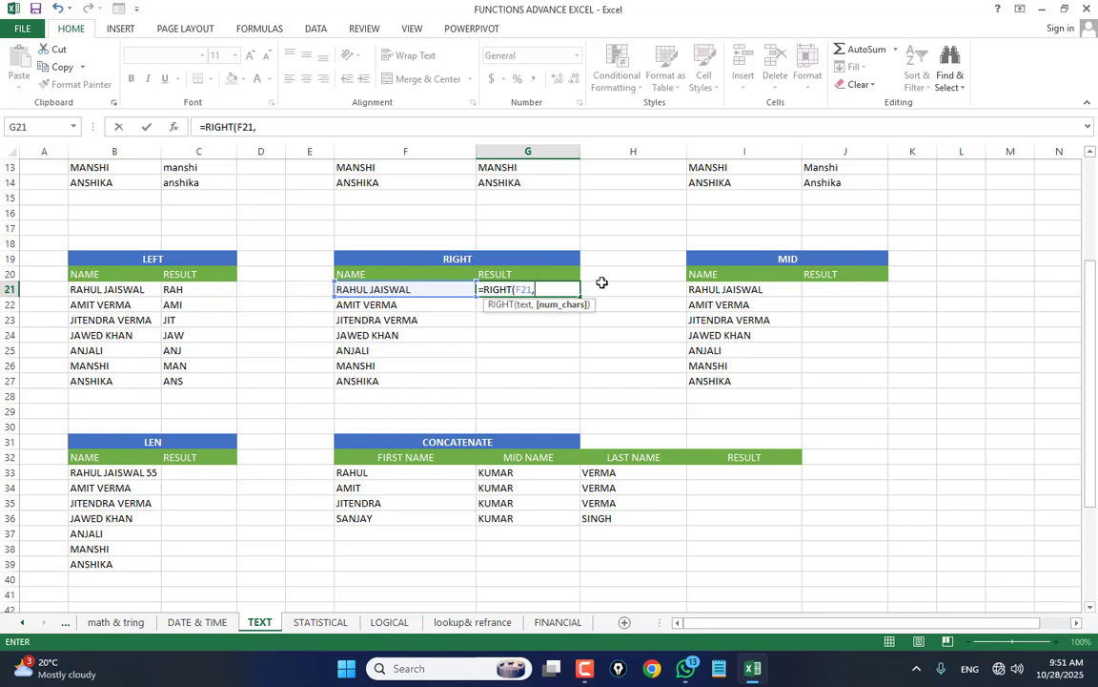
type("2)")
key("Return")
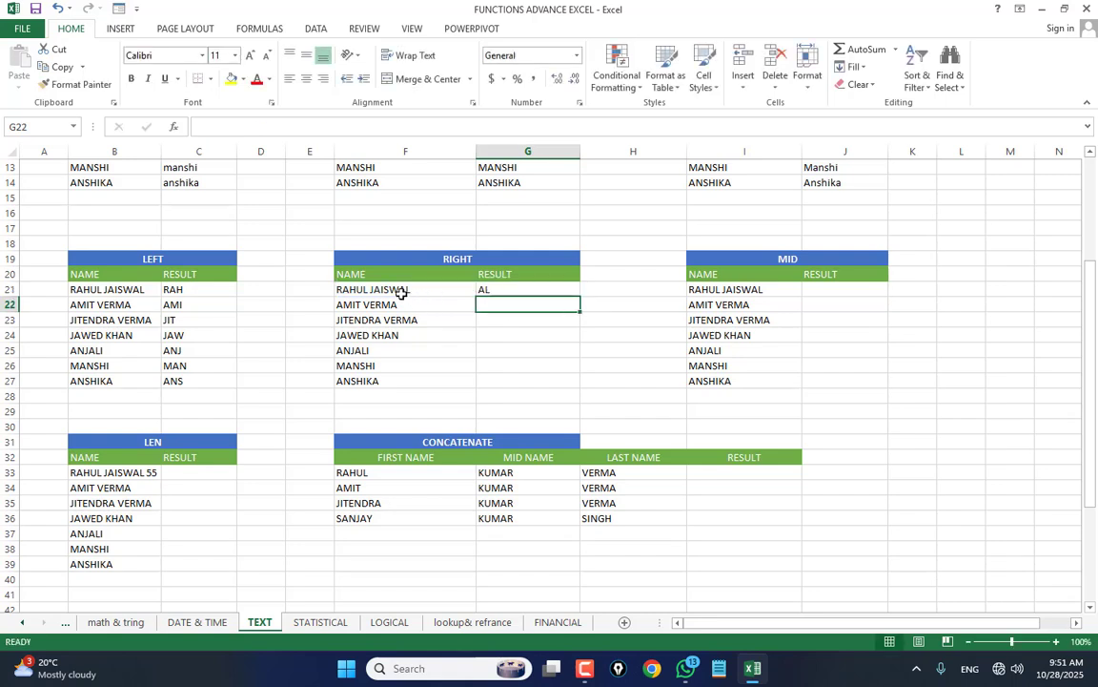
left_click(431, 292)
left_click(519, 291)
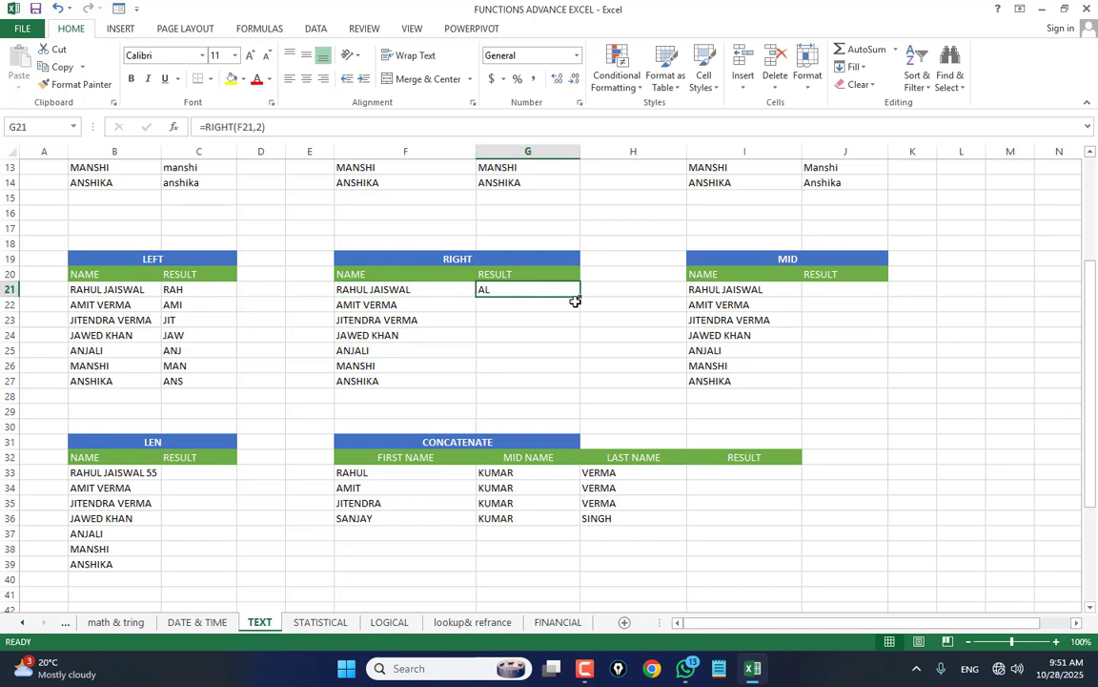
left_click_drag(577, 296, 576, 407)
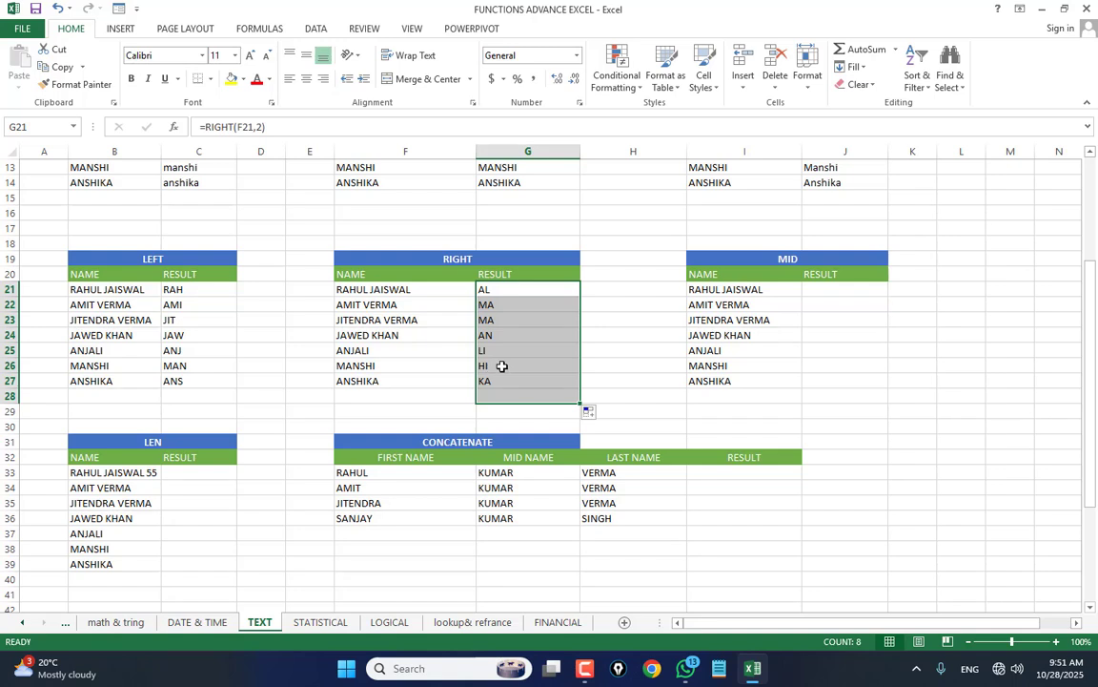
Step: Enter =MID(I21,3,2) in J21 of the MID table and fill the formula down through J27
left_click(811, 288)
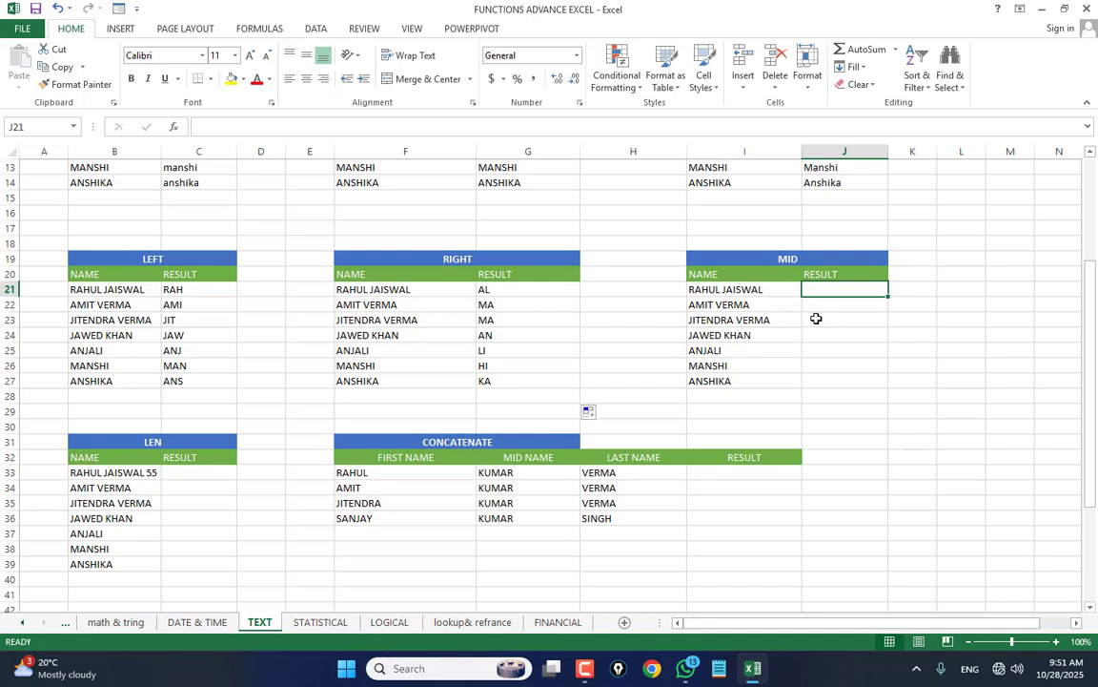
type("=")
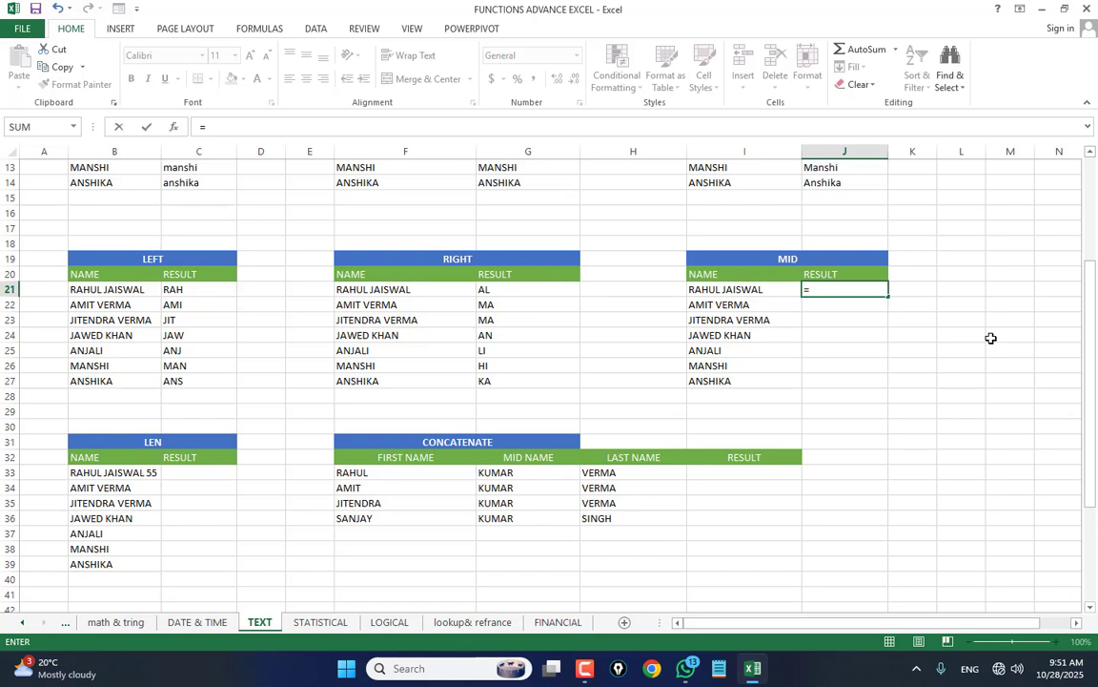
type("mid")
key("Tab")
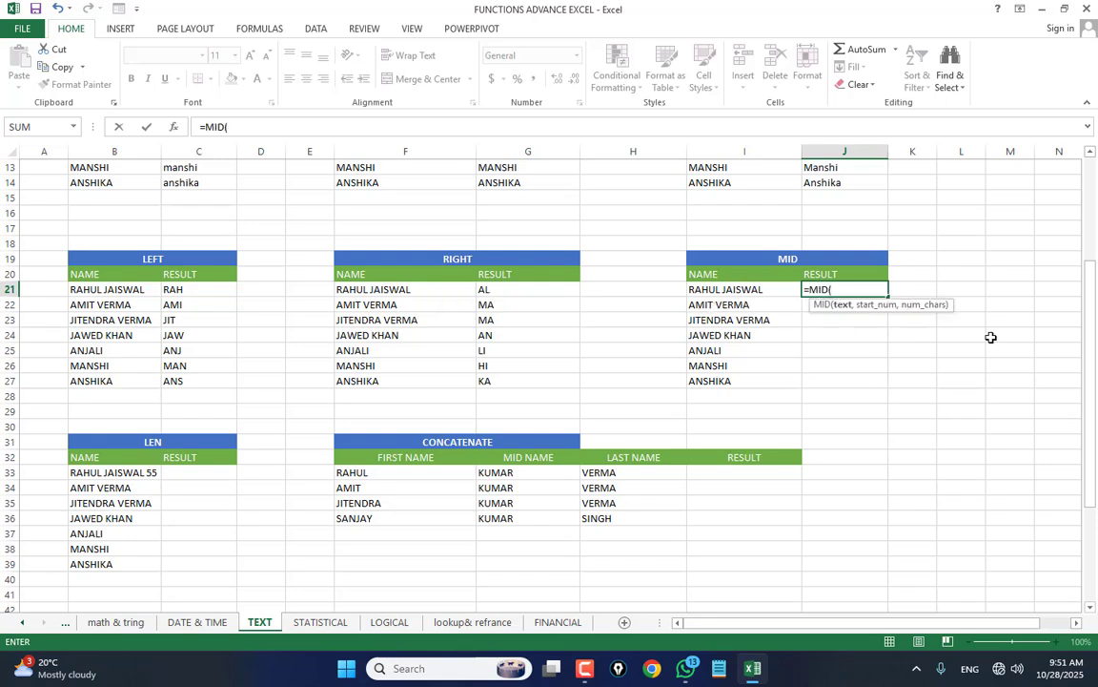
left_click(722, 291)
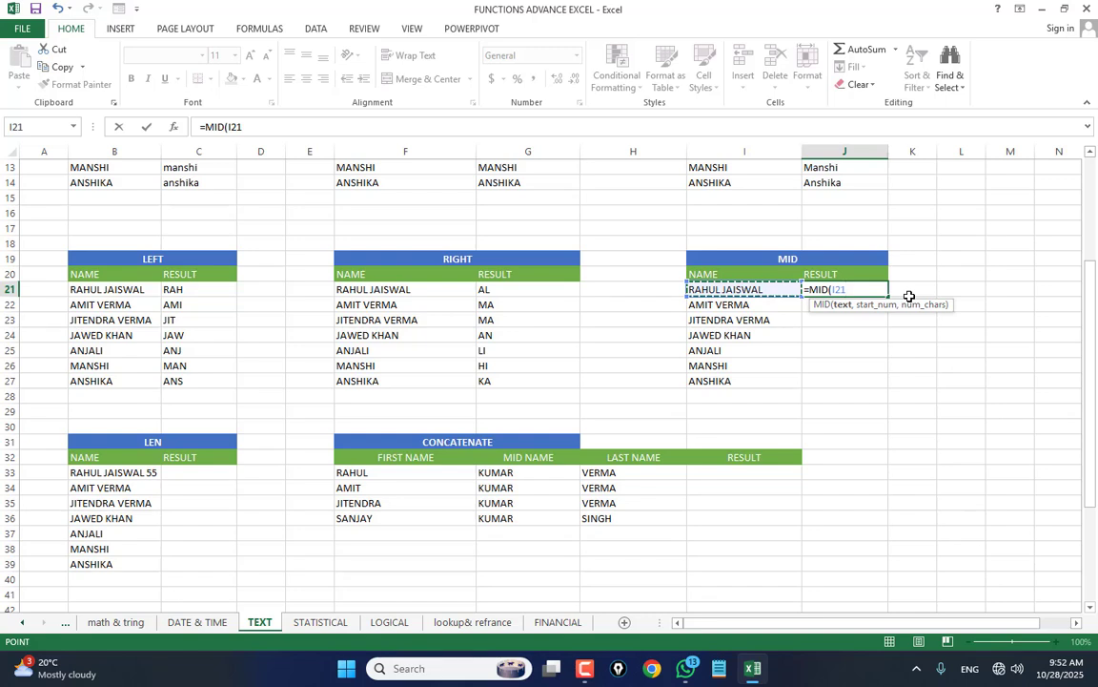
type(",")
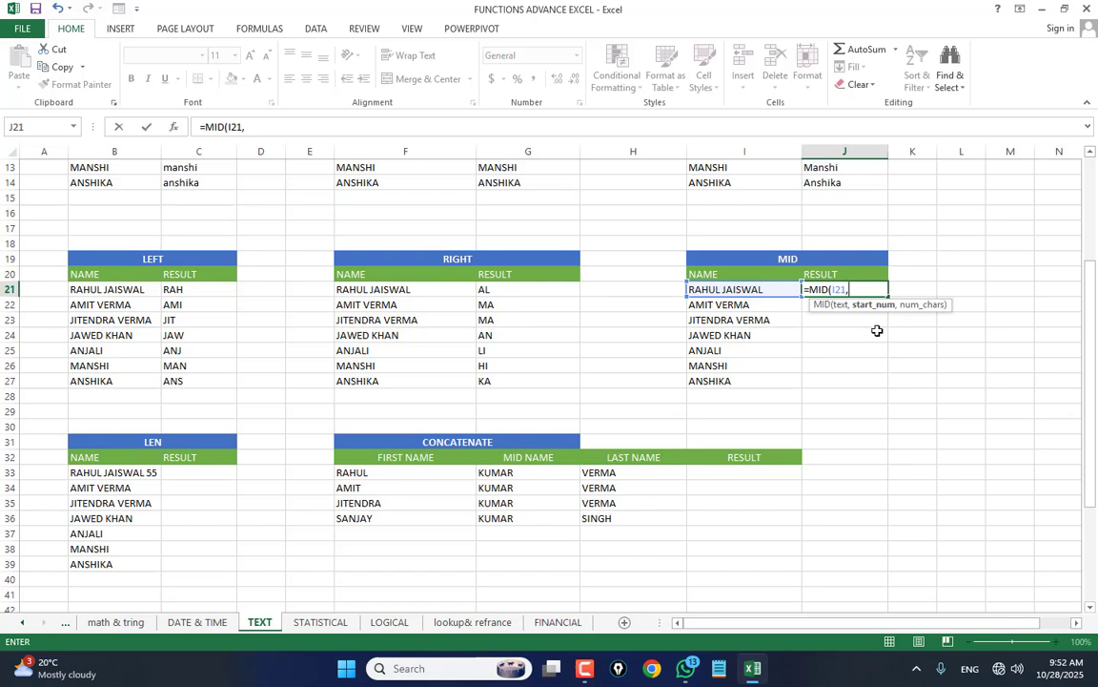
type(",2")
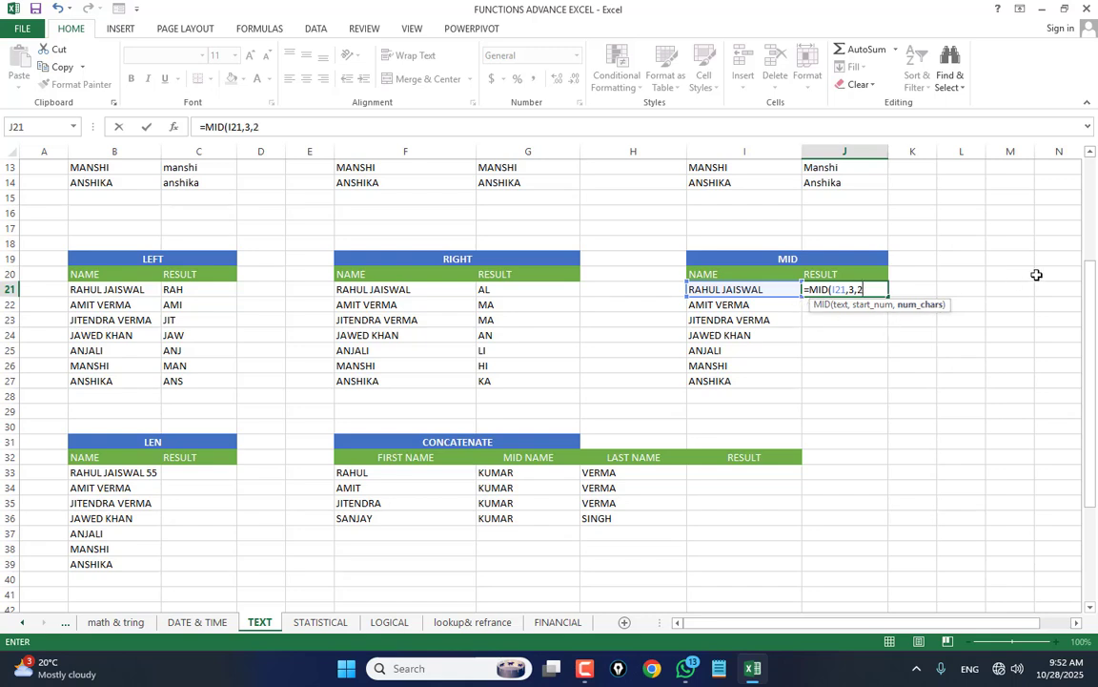
key("Return")
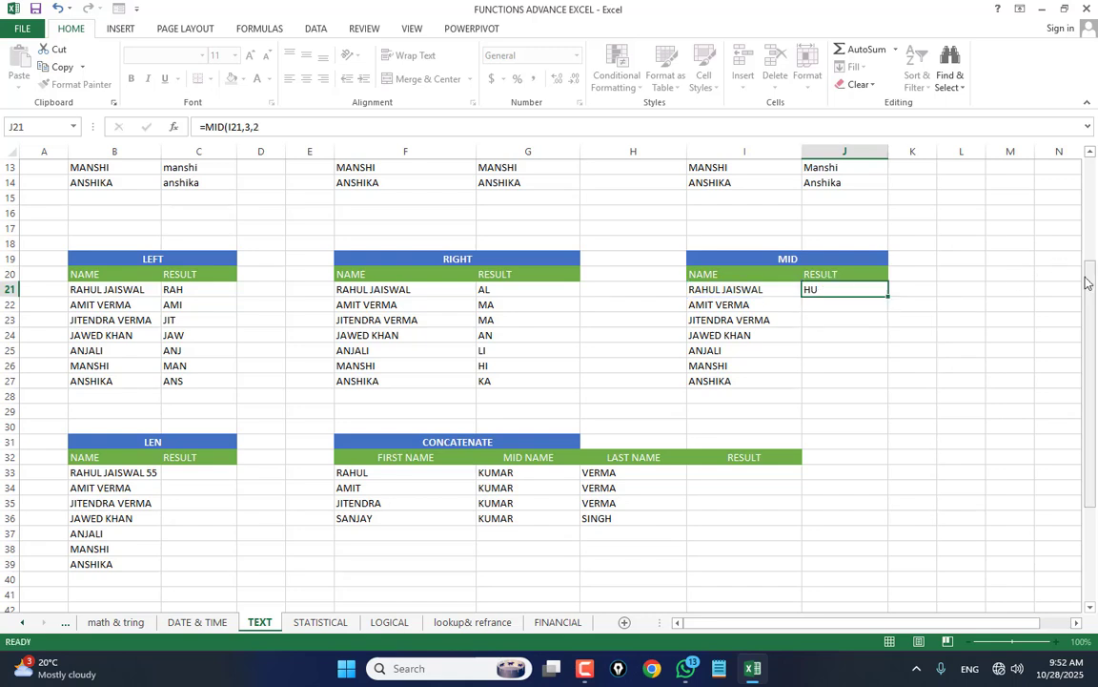
left_click(825, 288)
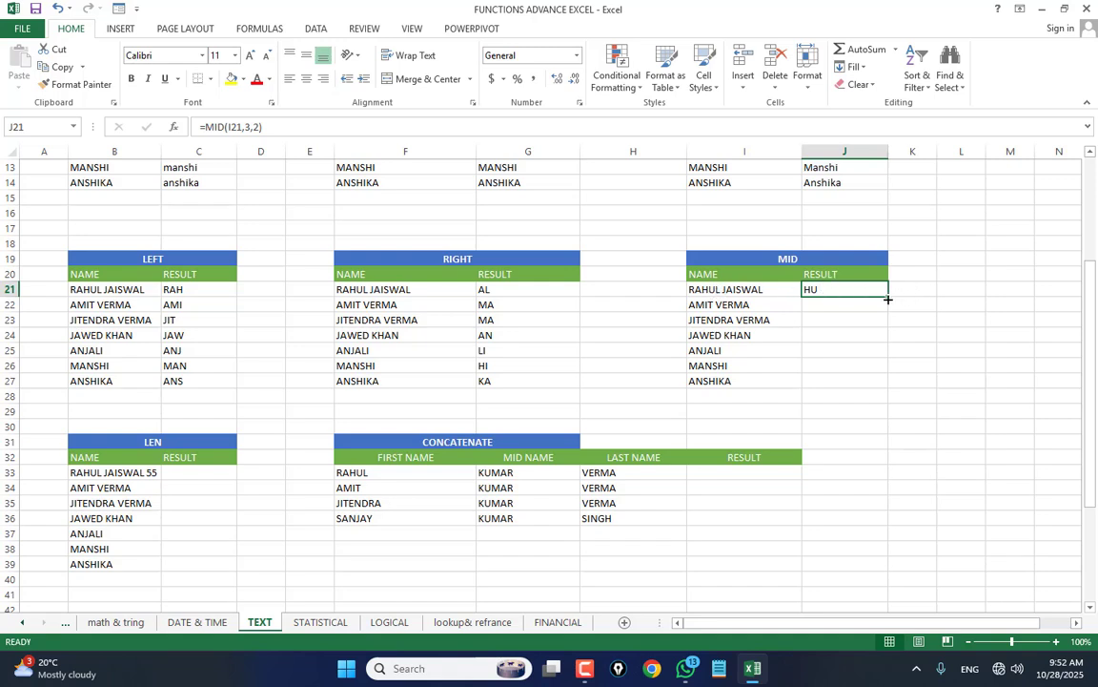
left_click_drag(888, 300, 875, 381)
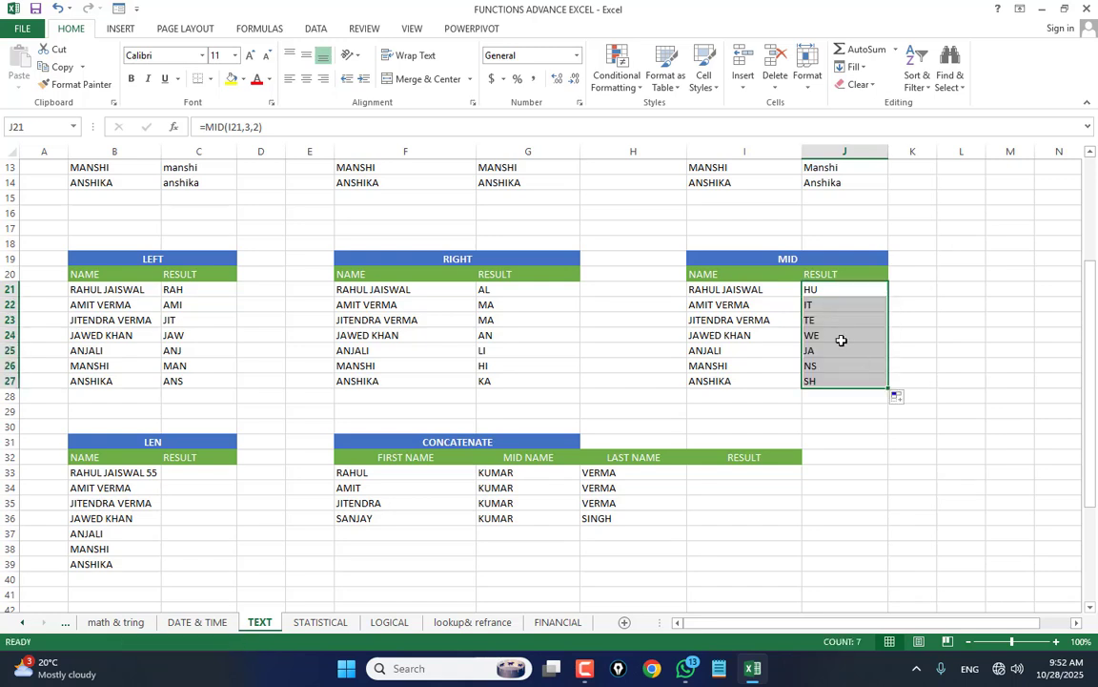
Step: Widen column B to give the name entries of the LEN table more room
scroll(716, 456, "down", 2)
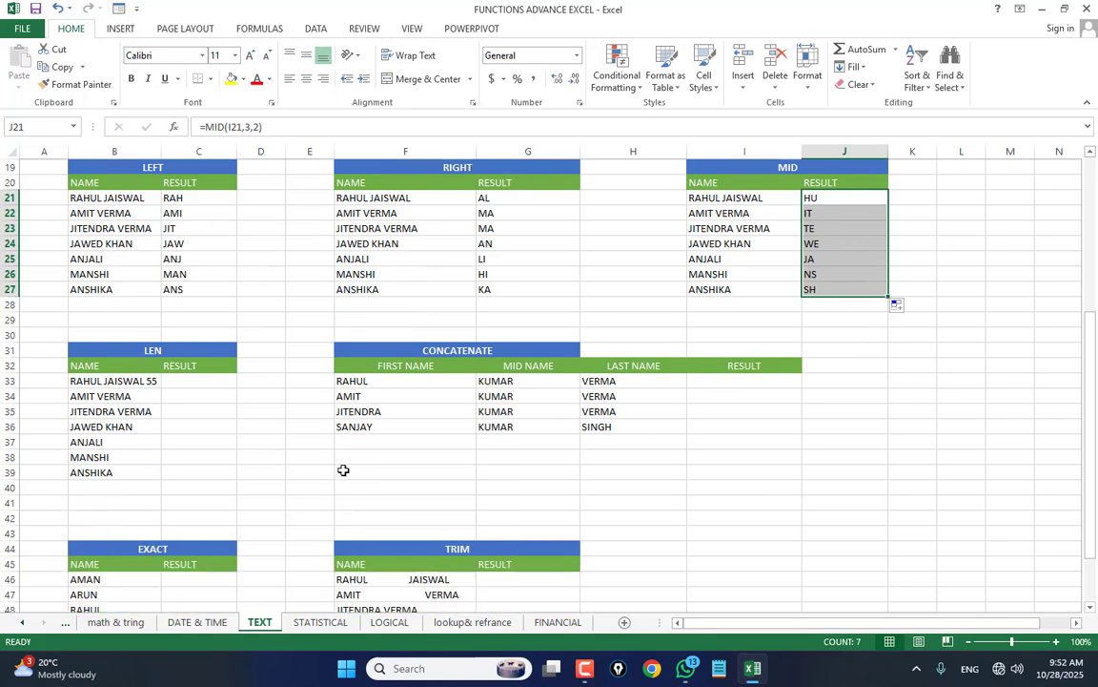
left_click(214, 383)
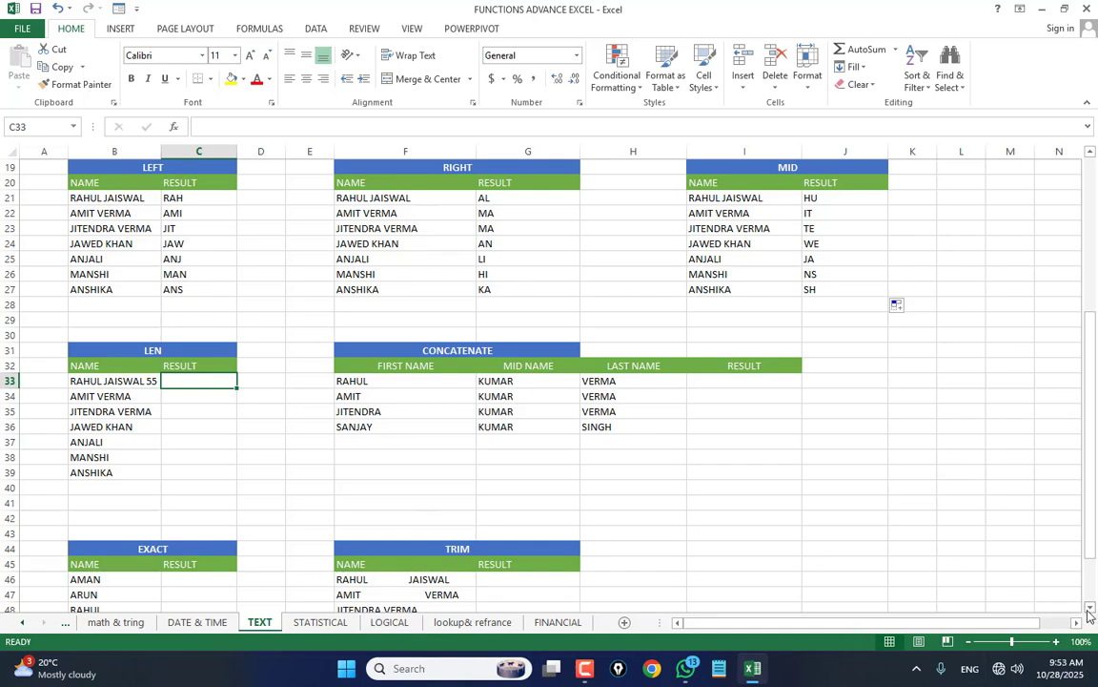
left_click_drag(162, 151, 188, 152)
left_click(139, 383)
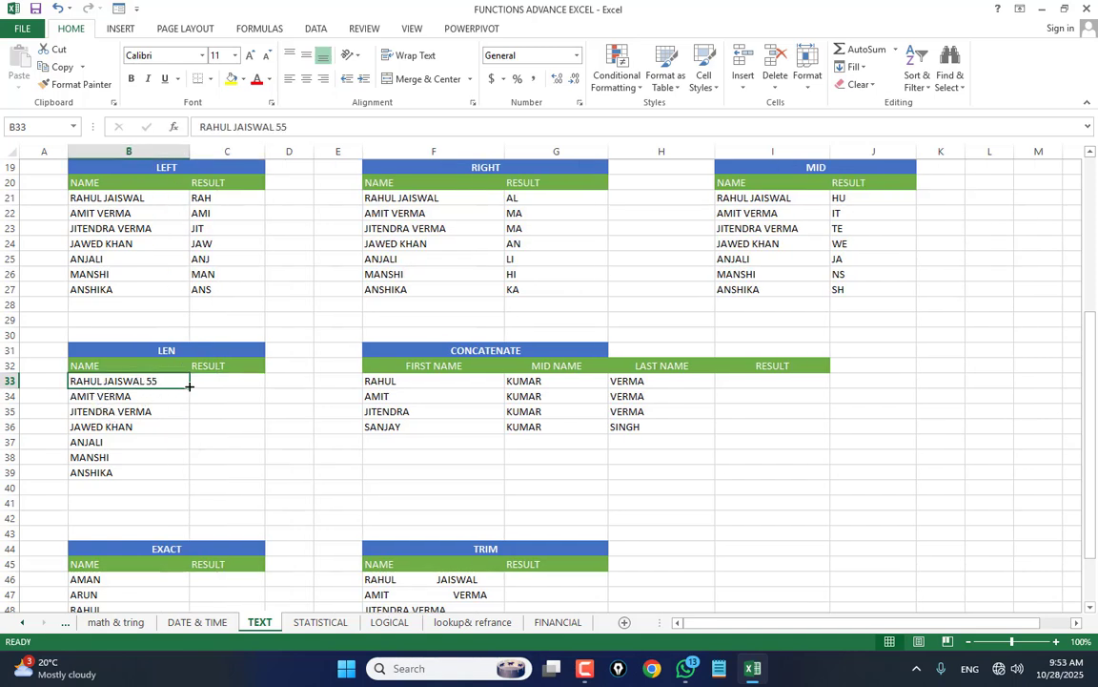
Step: Enter =LEN(B33) in C33 of the LEN table and fill the formula down through C39
left_click(241, 385)
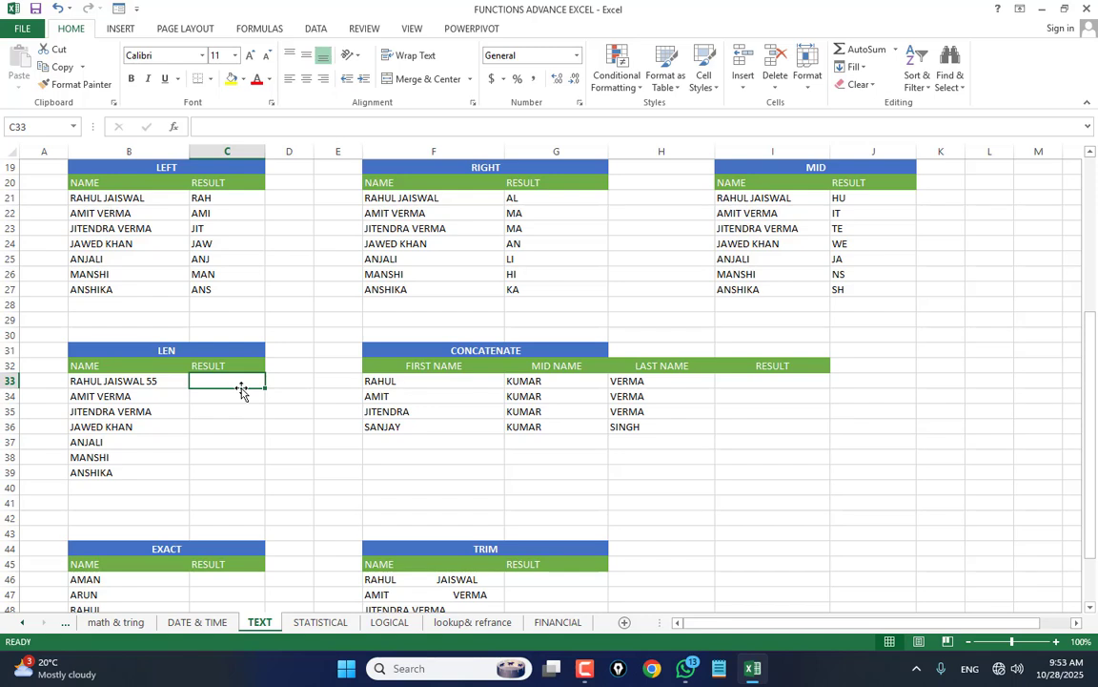
type("=")
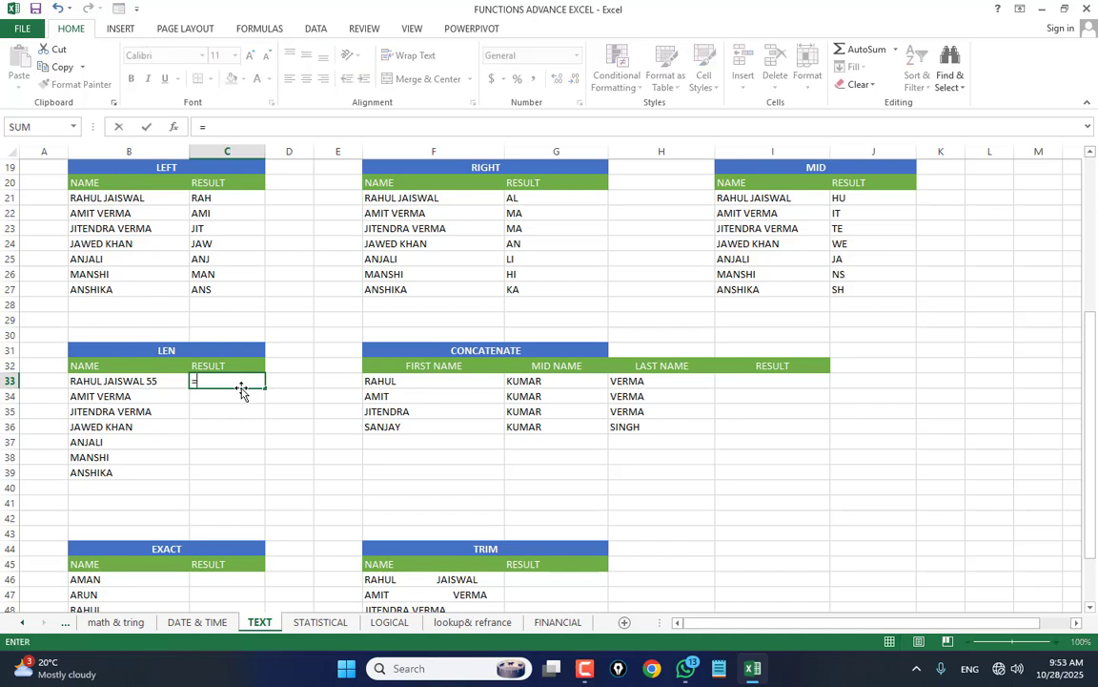
type("len")
key("Tab")
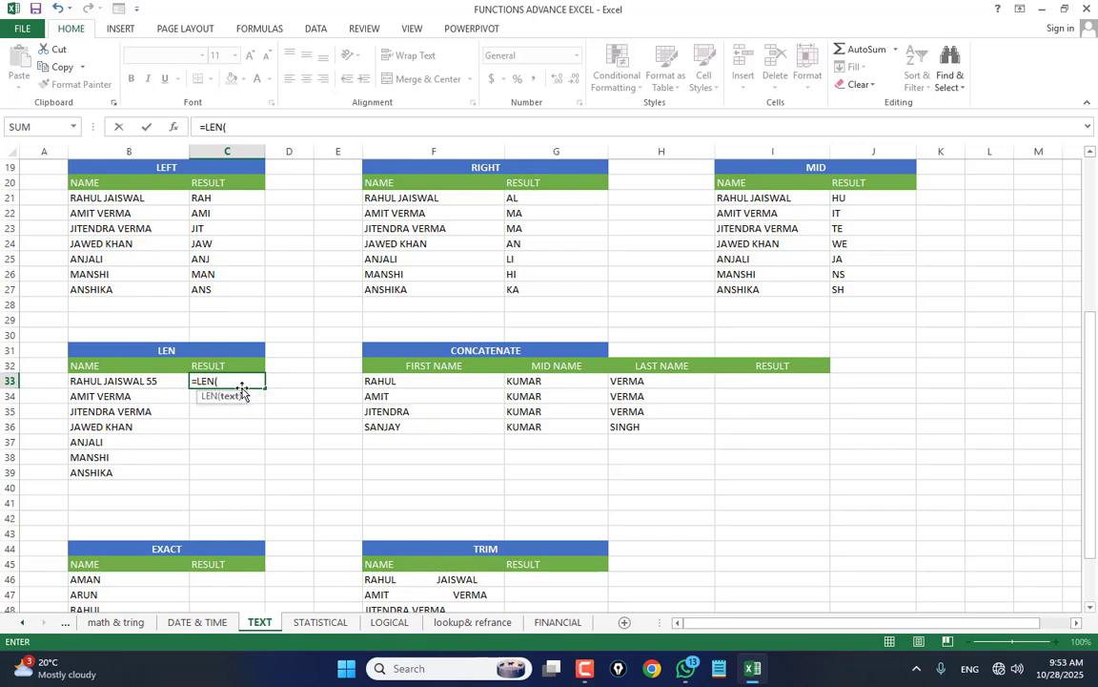
left_click(111, 380)
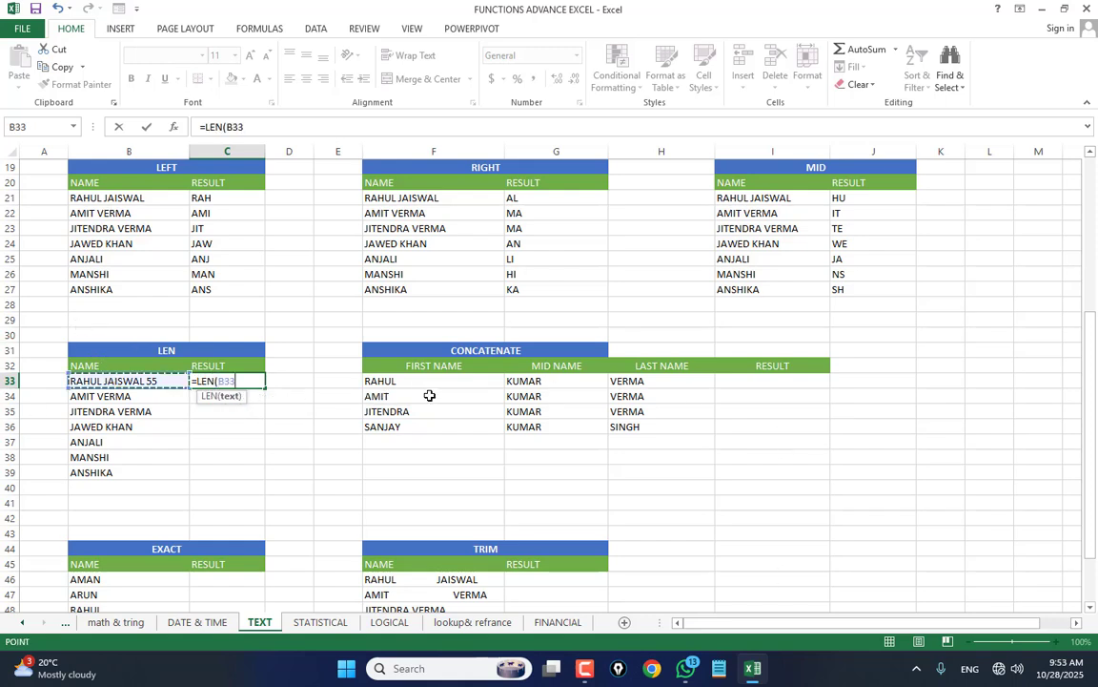
key("Return")
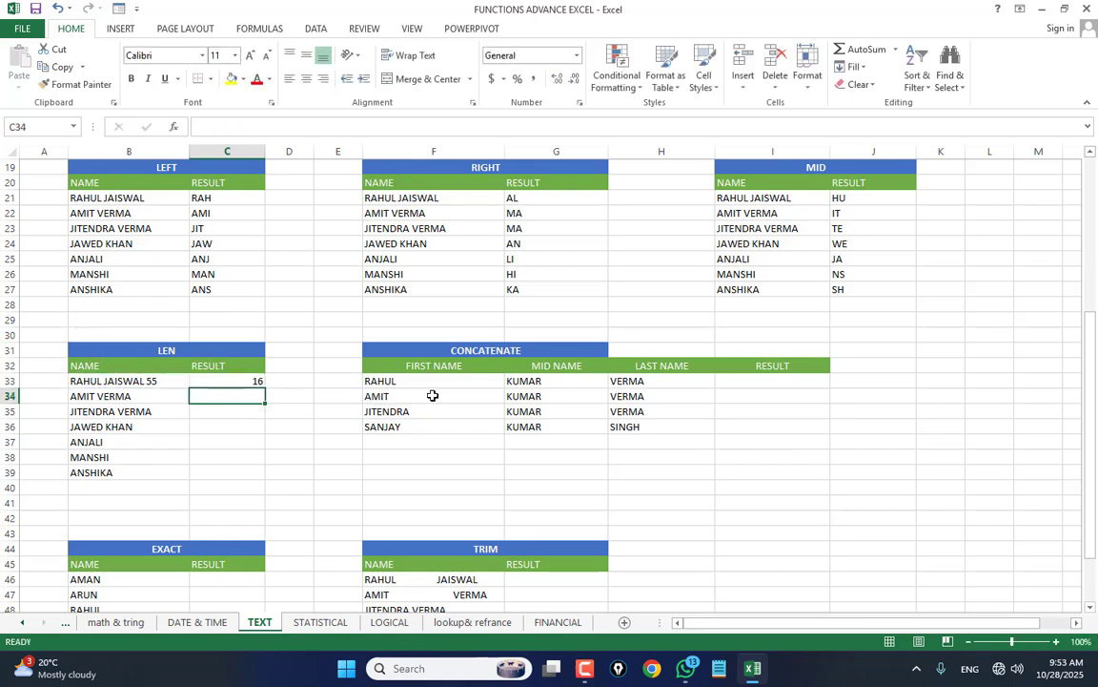
left_click(240, 380)
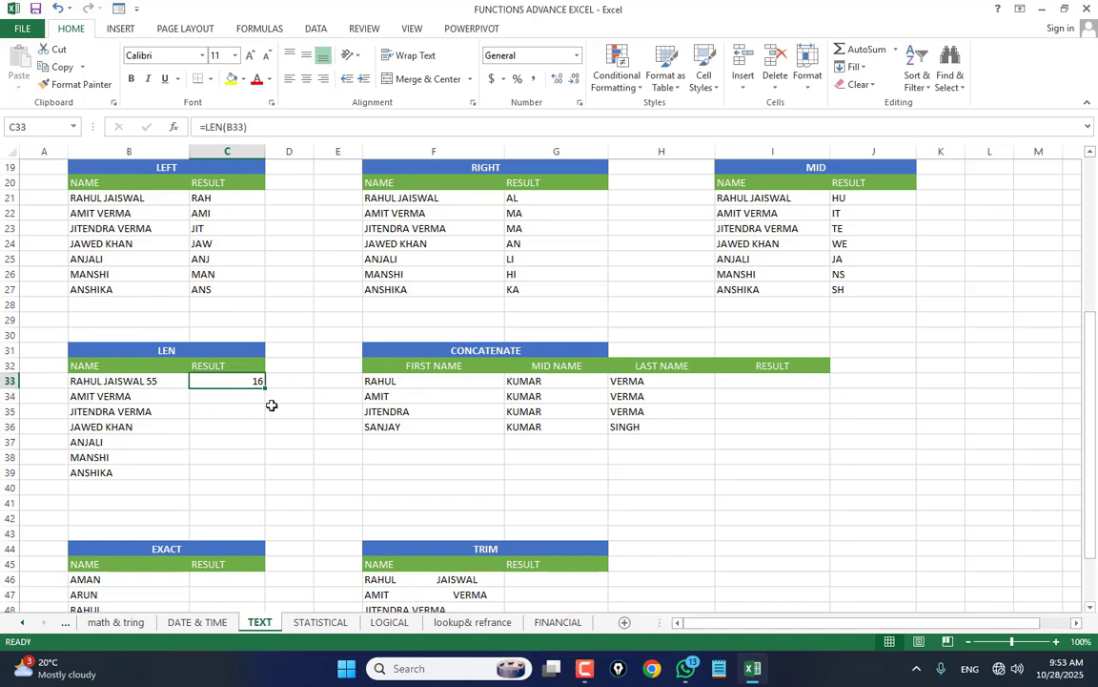
left_click_drag(265, 387, 260, 478)
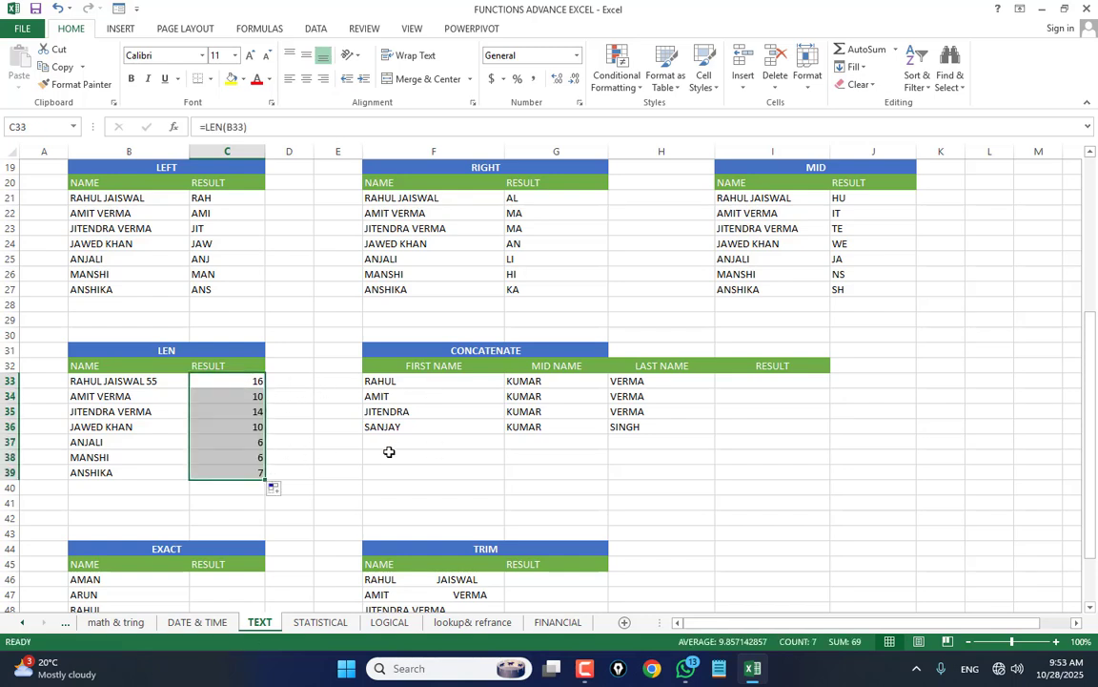
left_click(416, 393)
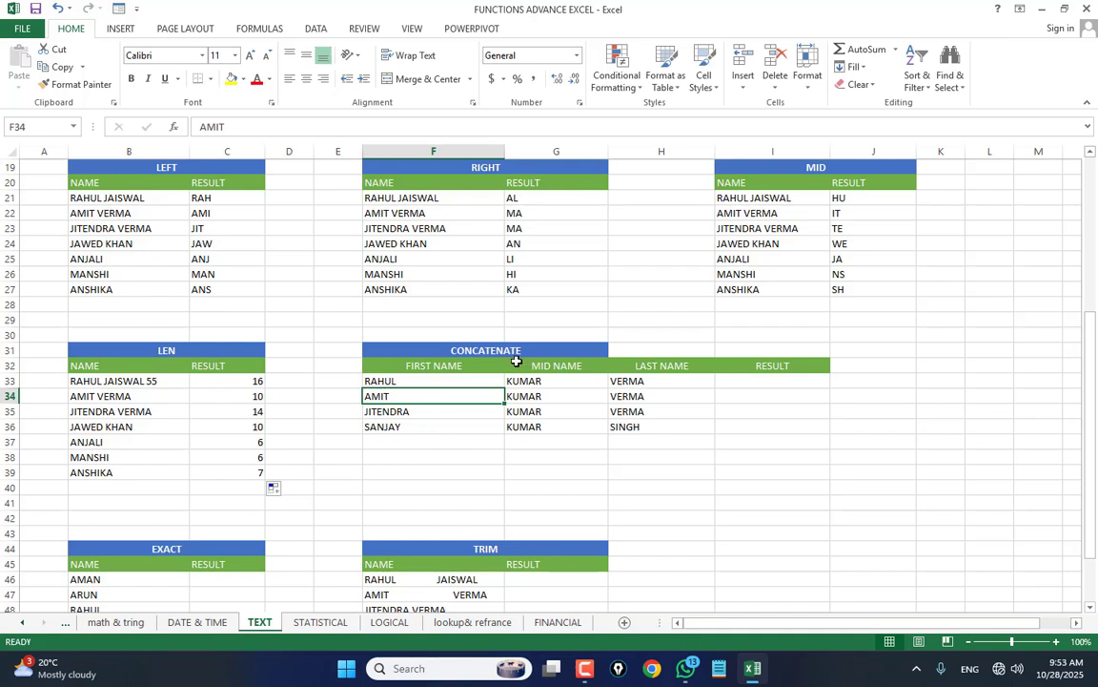
left_click(446, 351)
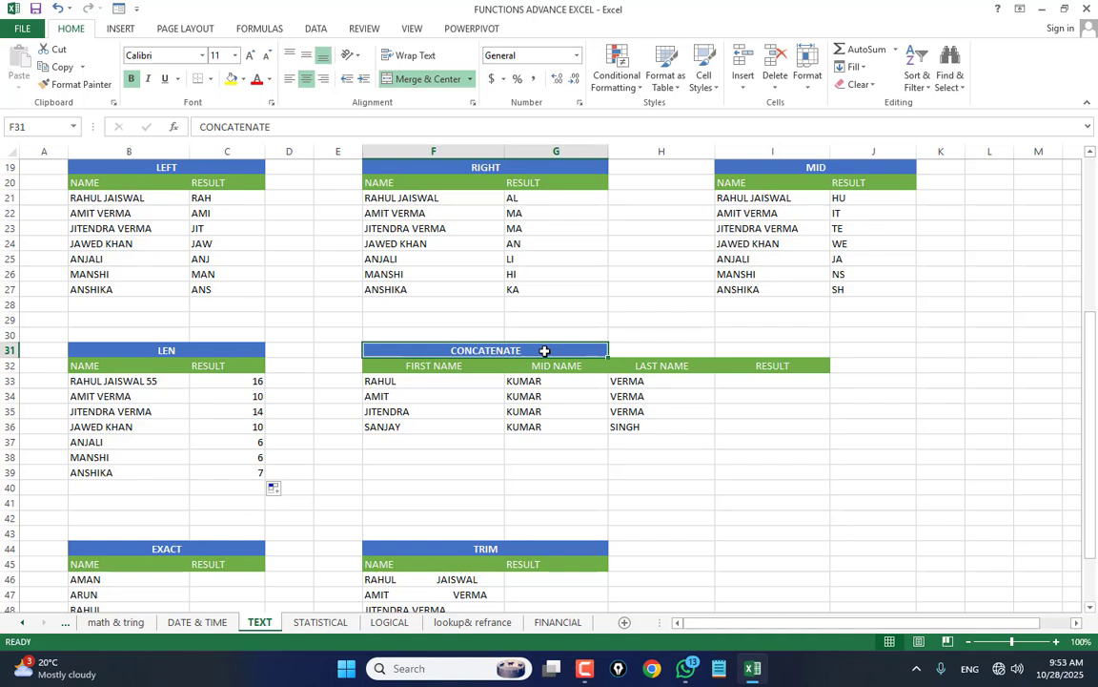
left_click(409, 382)
left_click(656, 378)
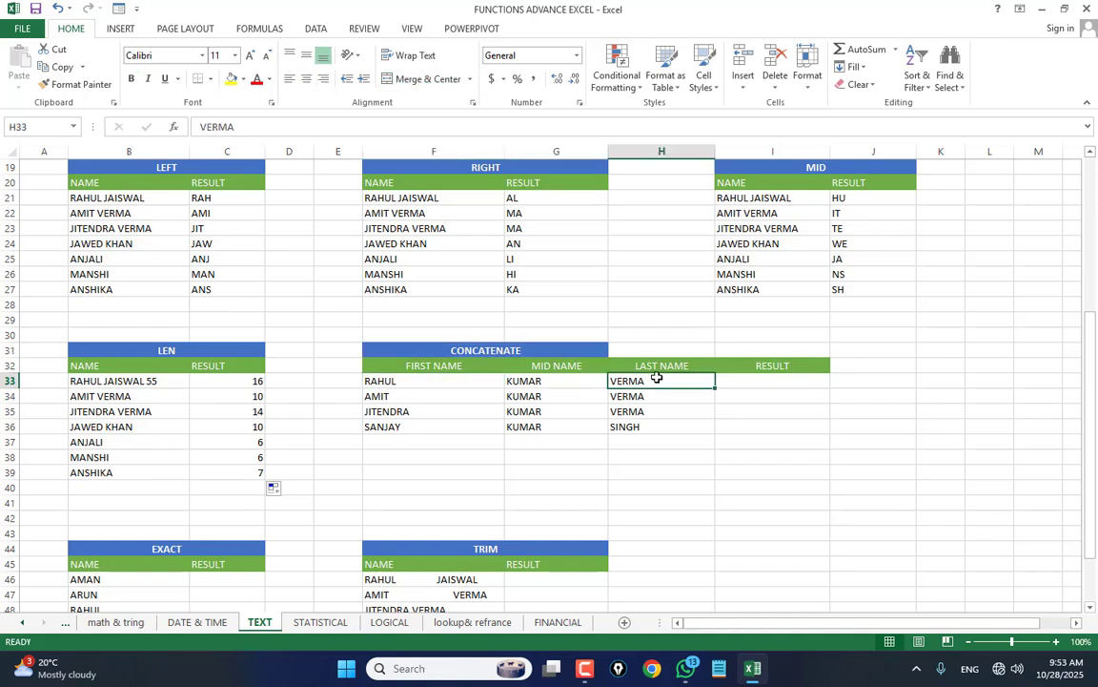
left_click(775, 379)
left_click(380, 383)
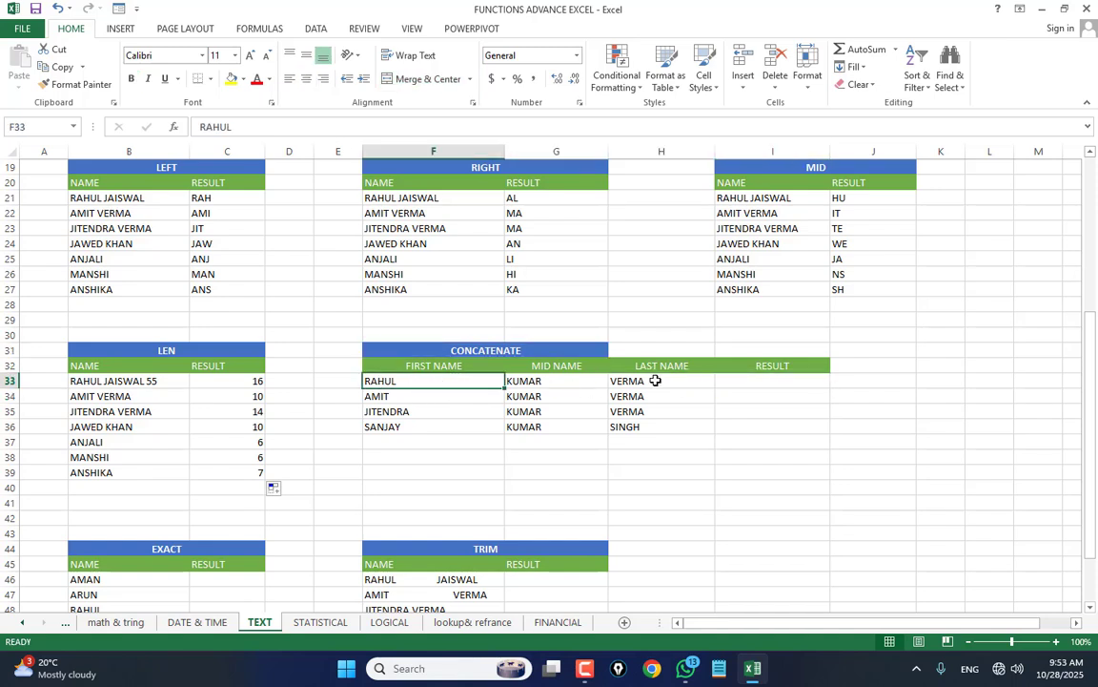
Step: Enter =CONCATENATE(F33,G33,H33) in I33 of the CONCATENATE table and widen column I
left_click(773, 381)
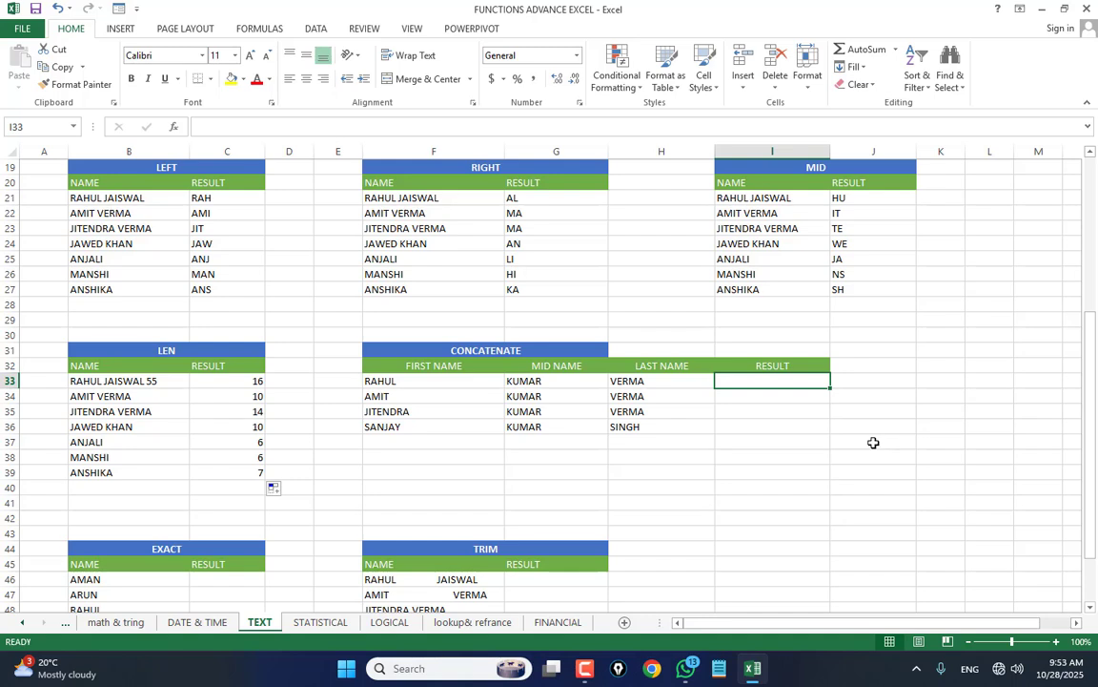
type("=")
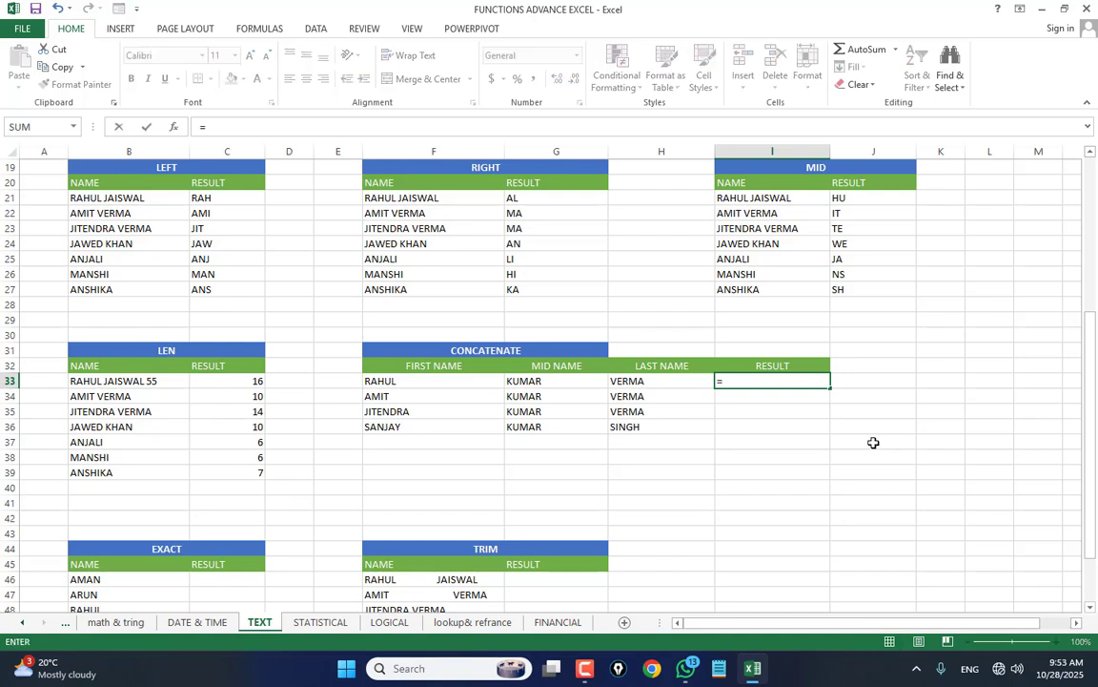
type("conca")
key("Tab")
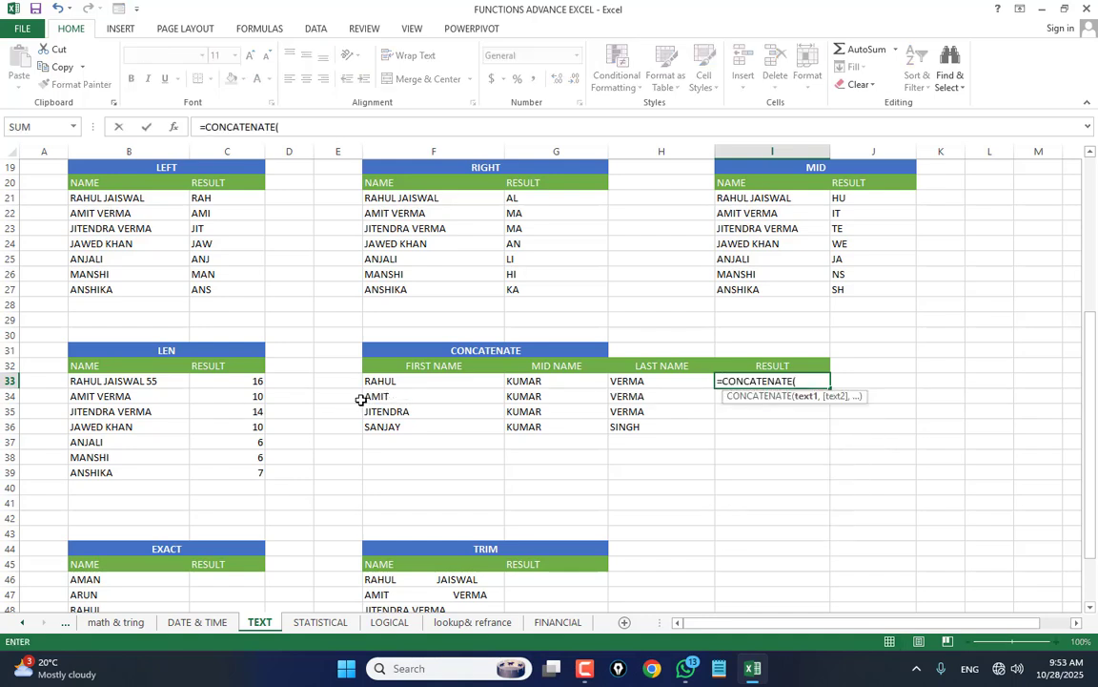
left_click(394, 380)
type(",")
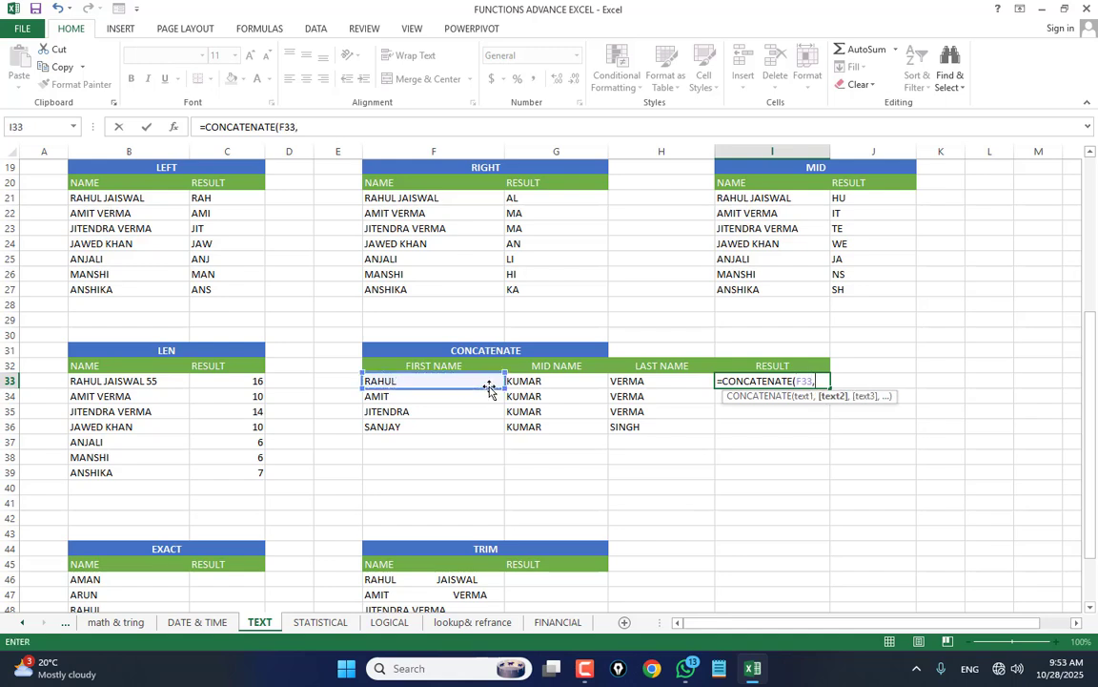
left_click(553, 381)
type(",")
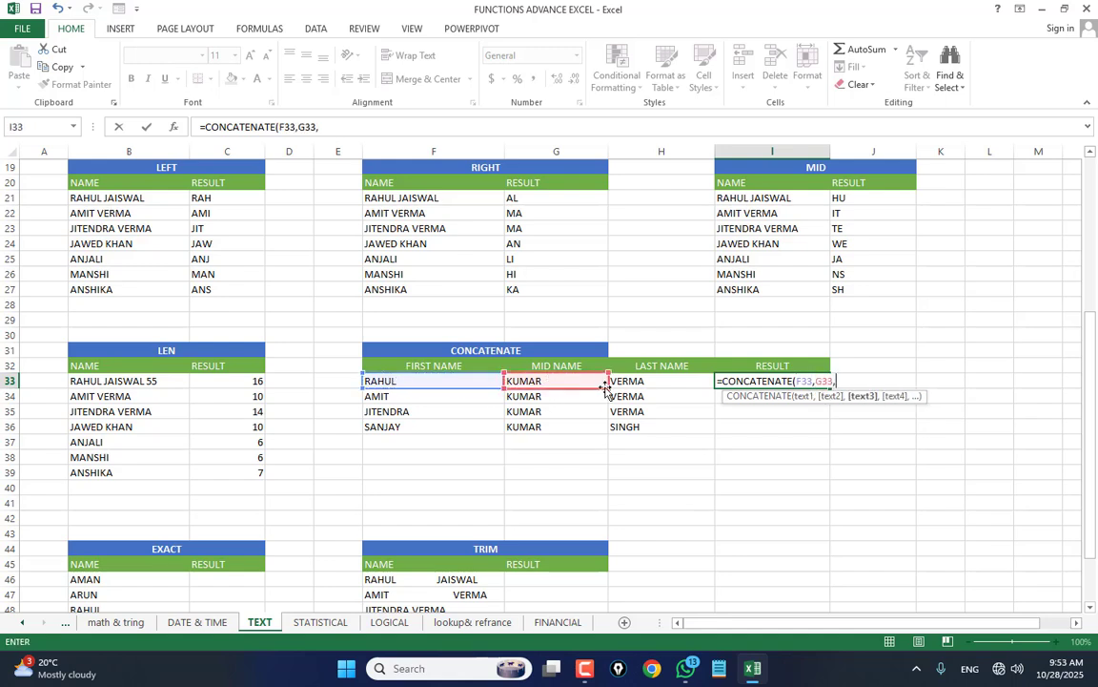
left_click(618, 381)
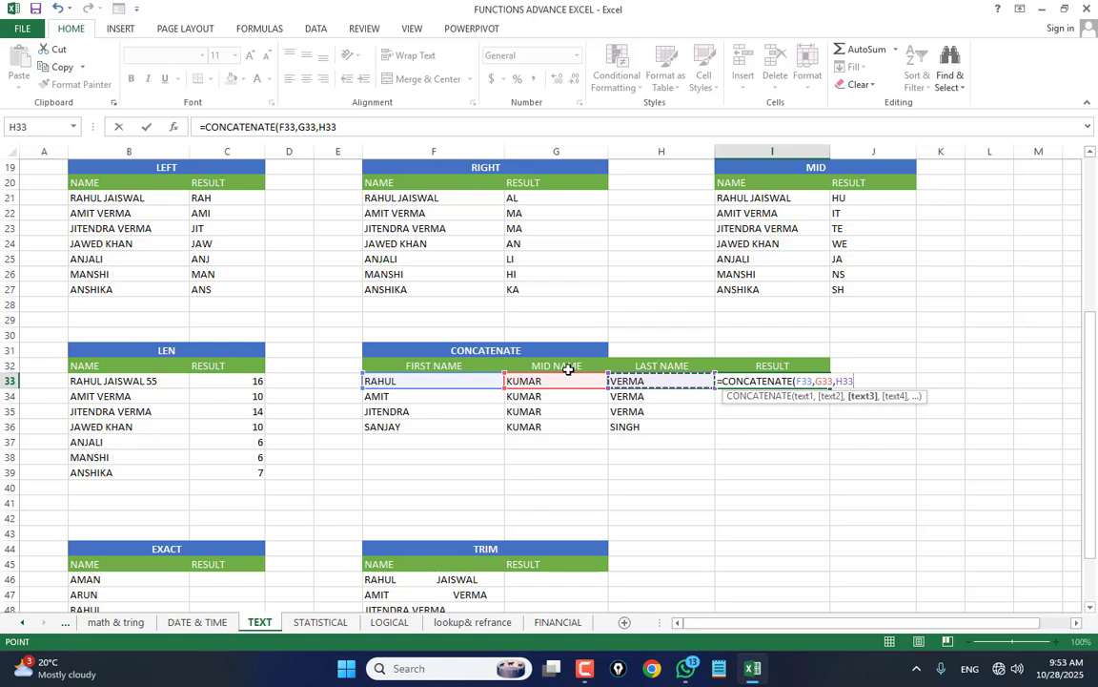
key("Return")
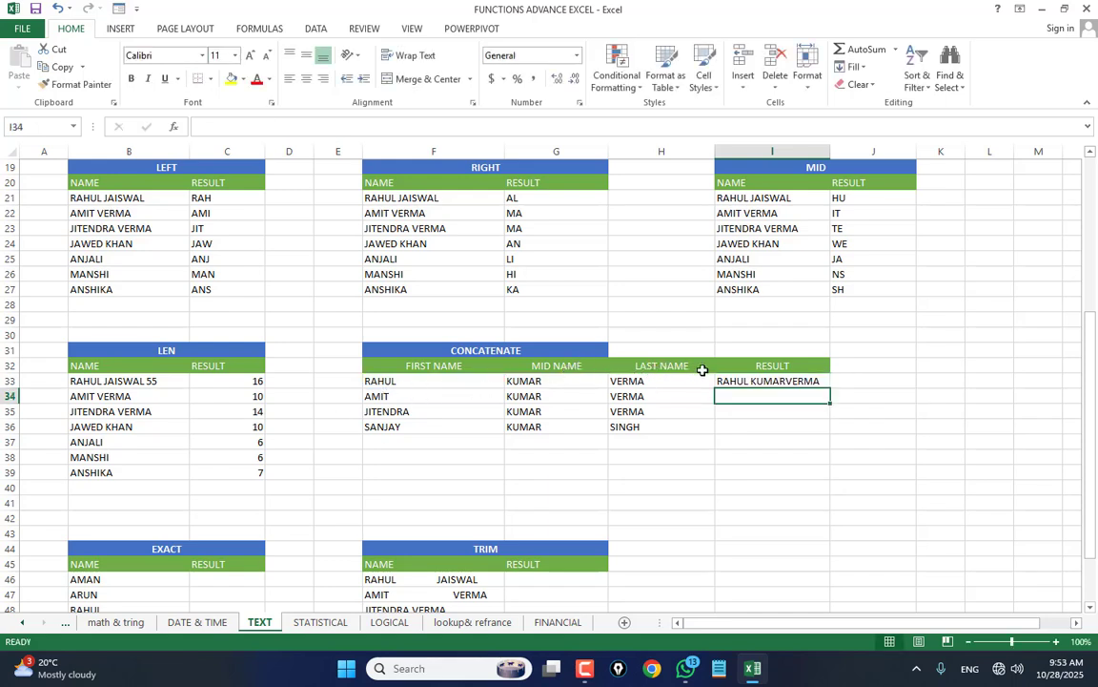
left_click_drag(829, 151, 854, 152)
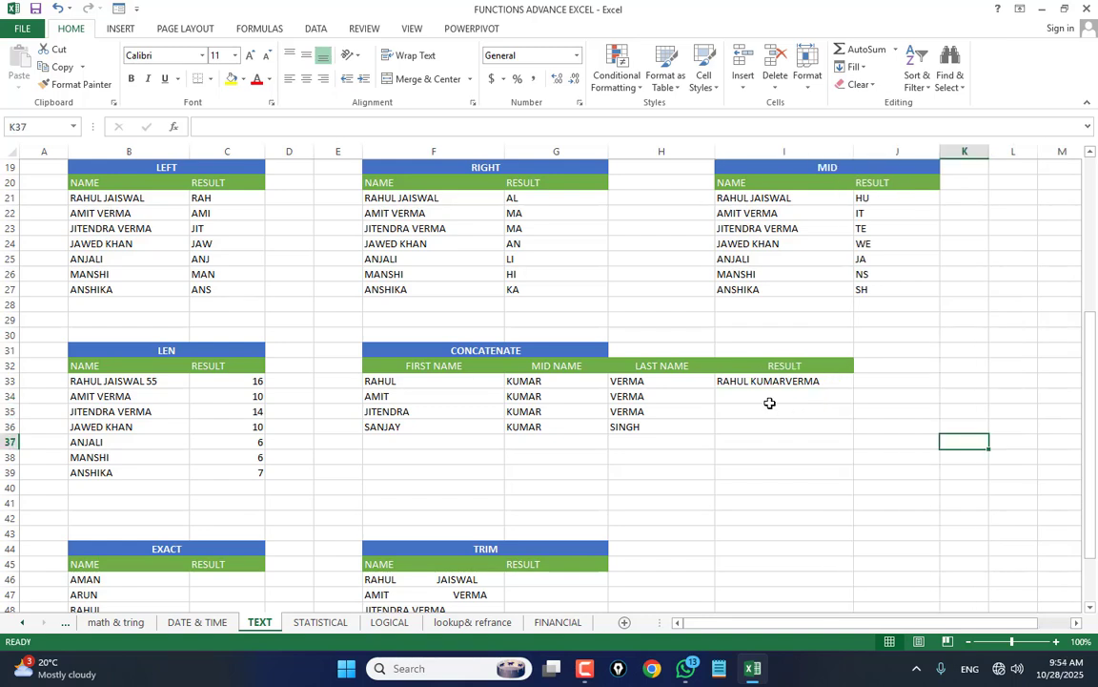
Step: Add space separators to I33 as =CONCATENATE(F33," ",G33," ",H33) and fill the formula down through I36
left_click(745, 382)
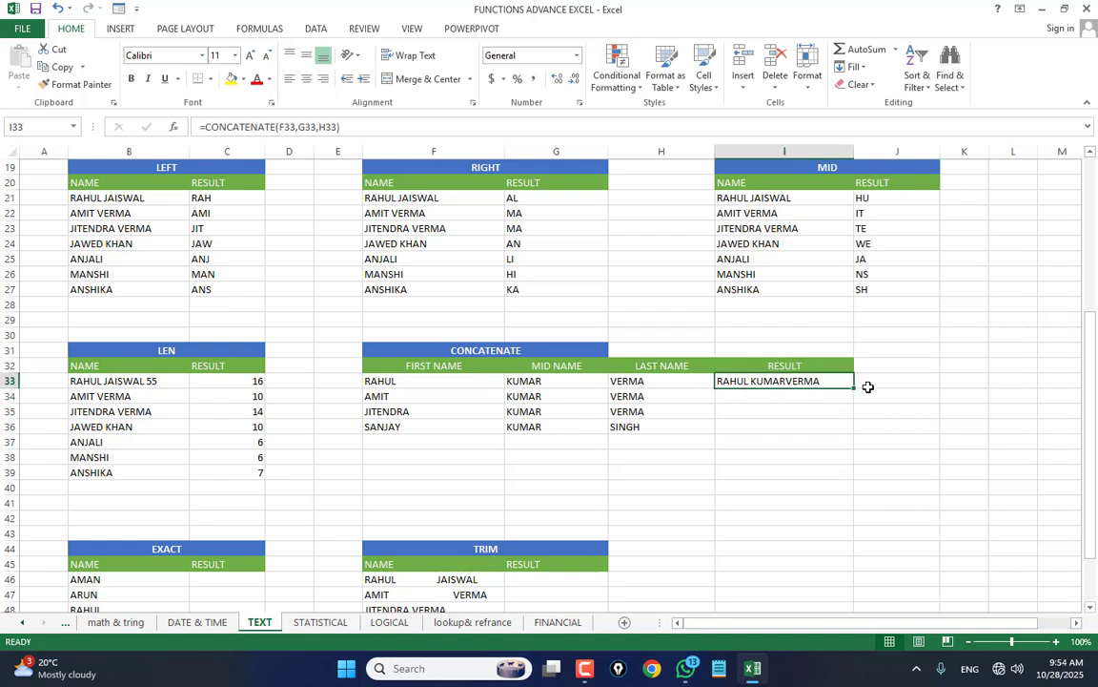
double_click(769, 381)
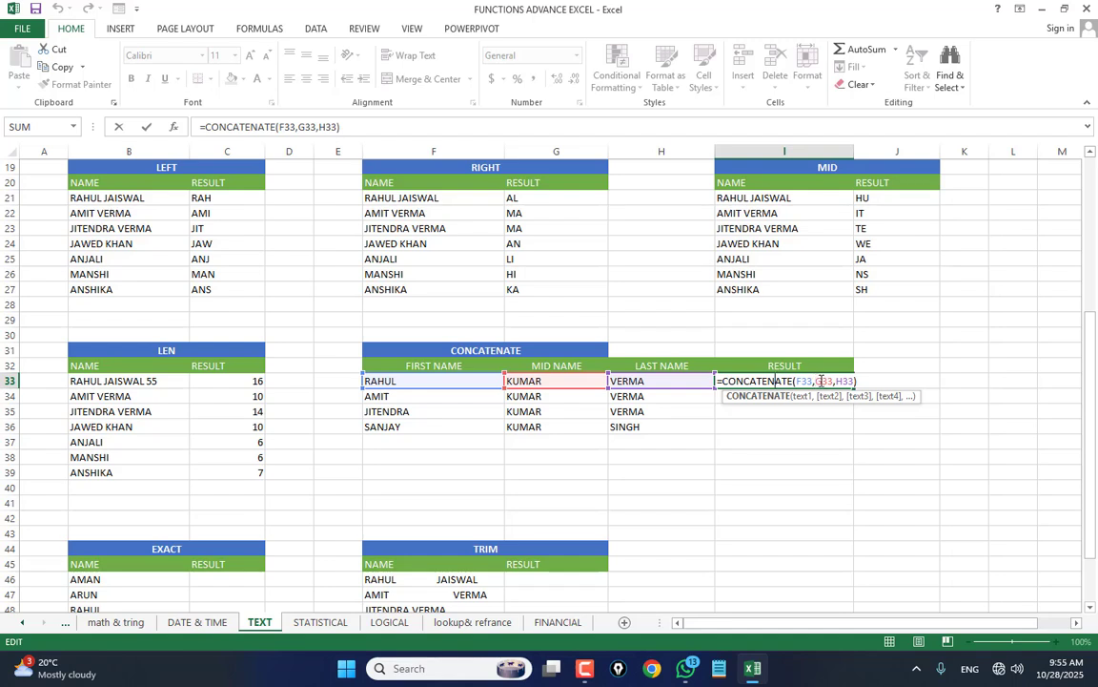
left_click(814, 381)
type("\"")
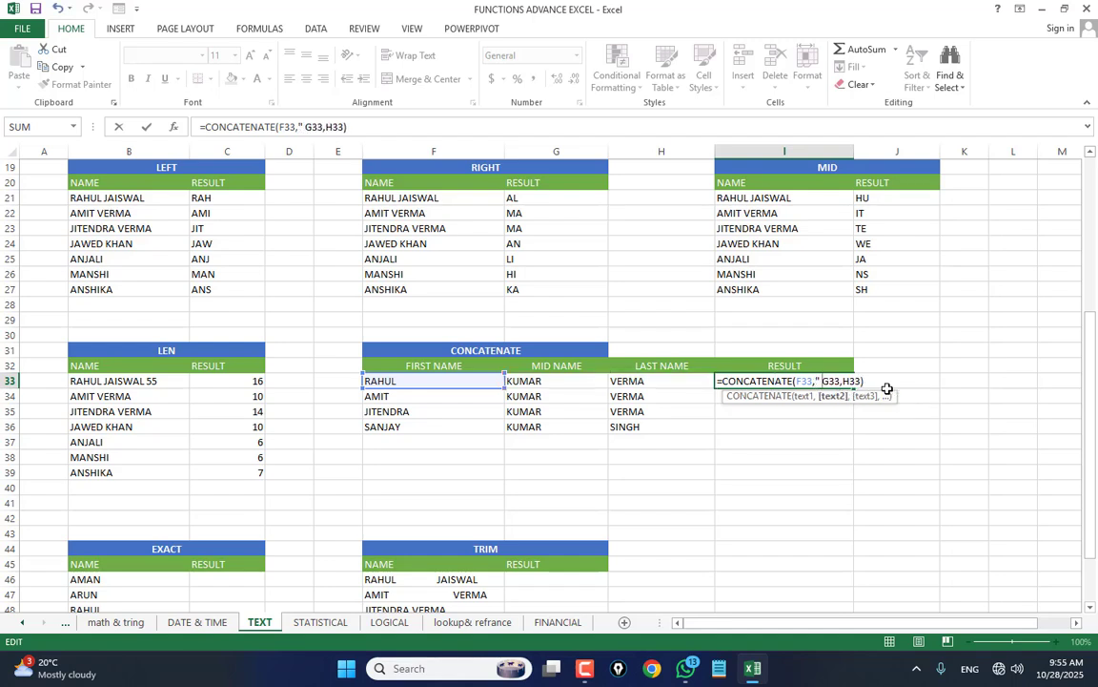
type(" \"")
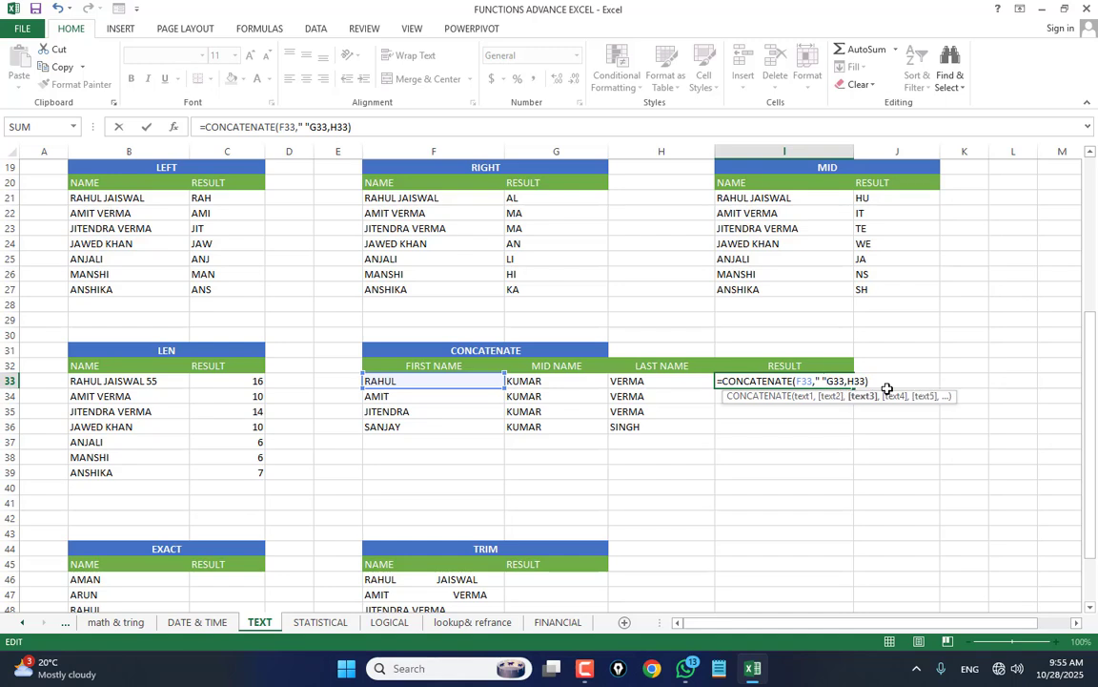
type(",")
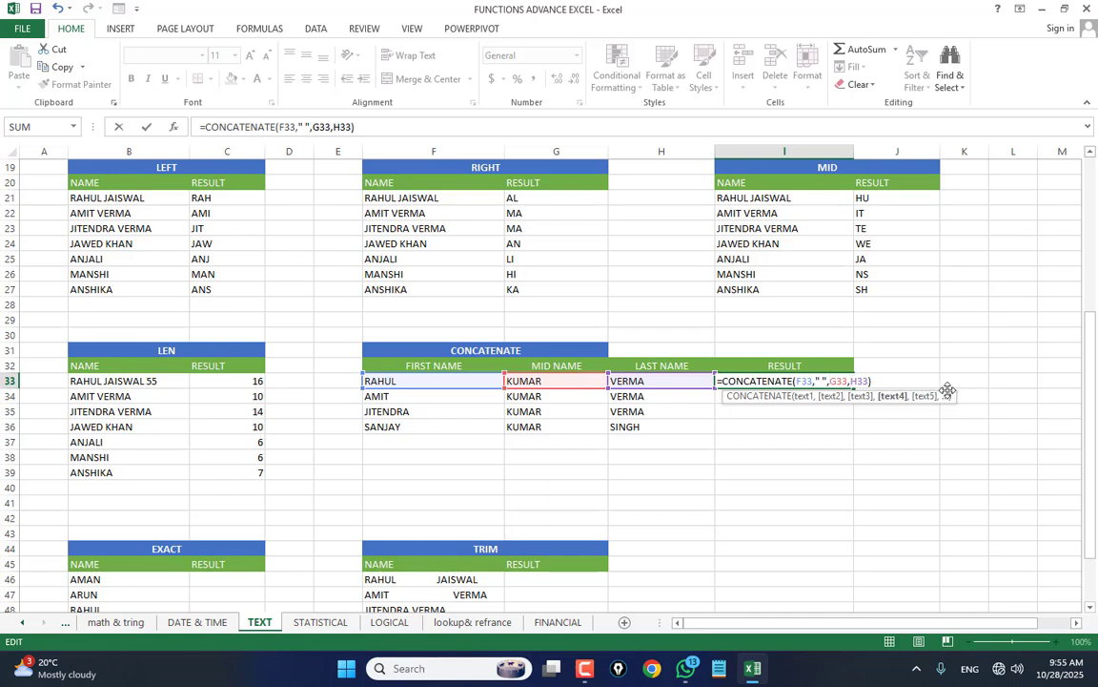
type("\" \",")
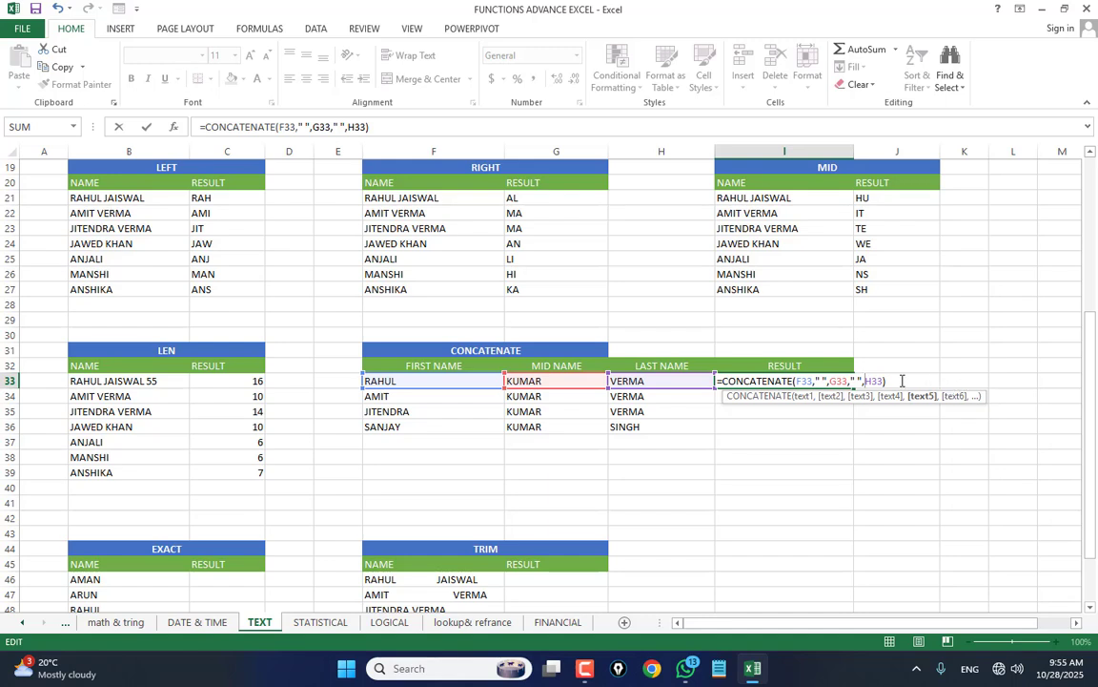
left_click(902, 380)
key("Return")
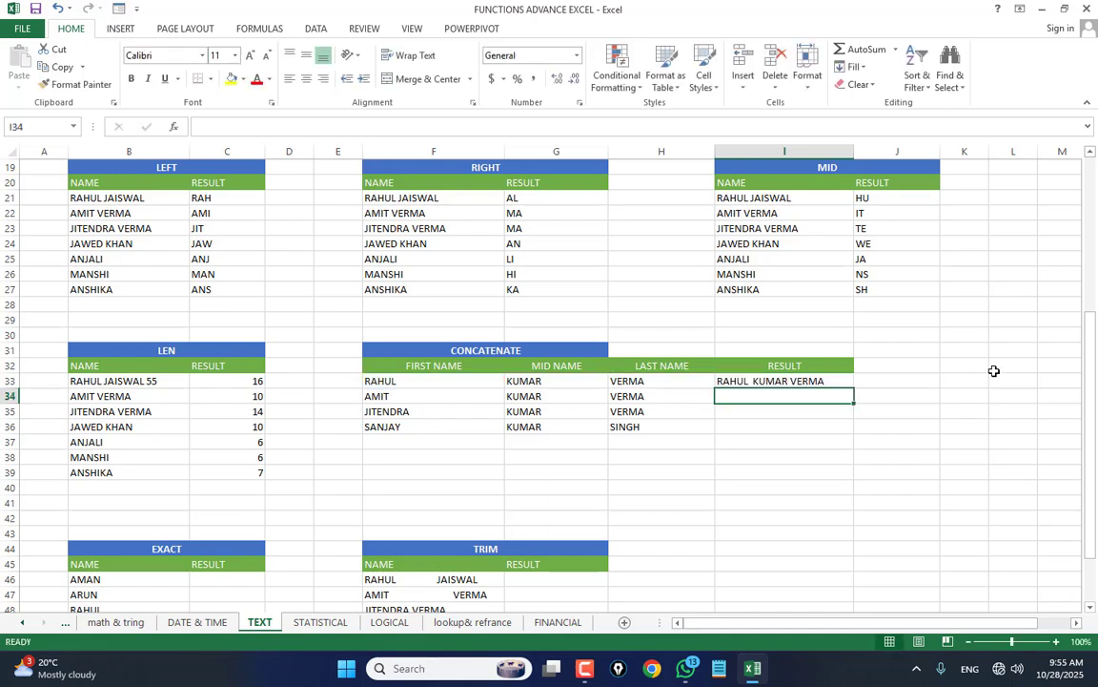
left_click(720, 381)
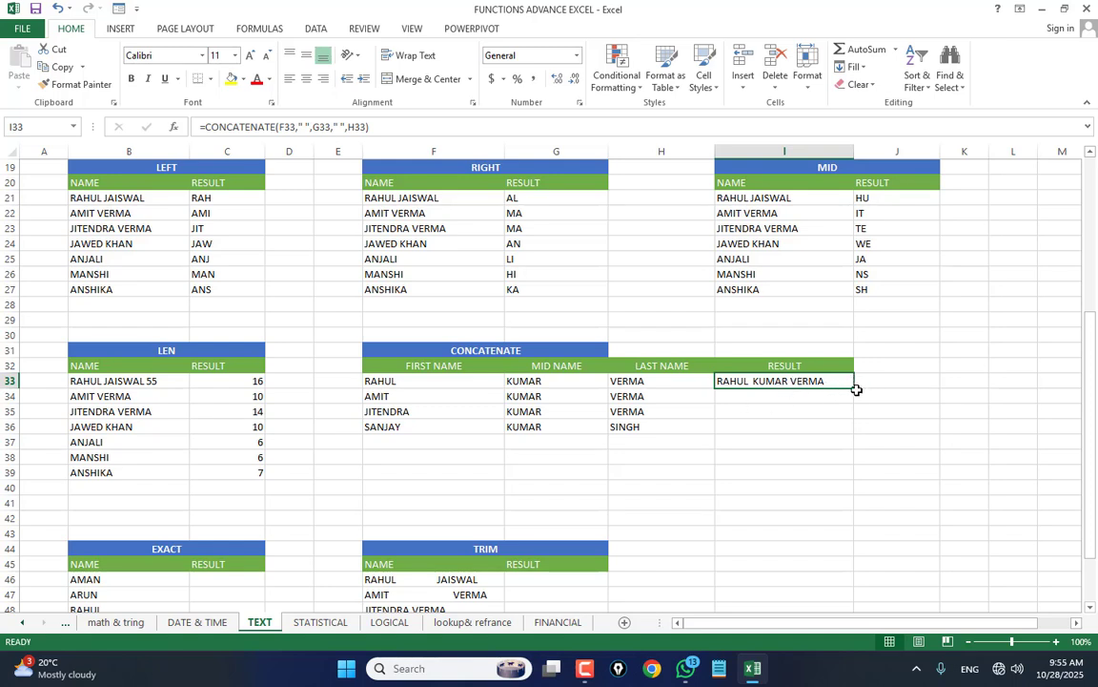
left_click_drag(856, 388, 856, 435)
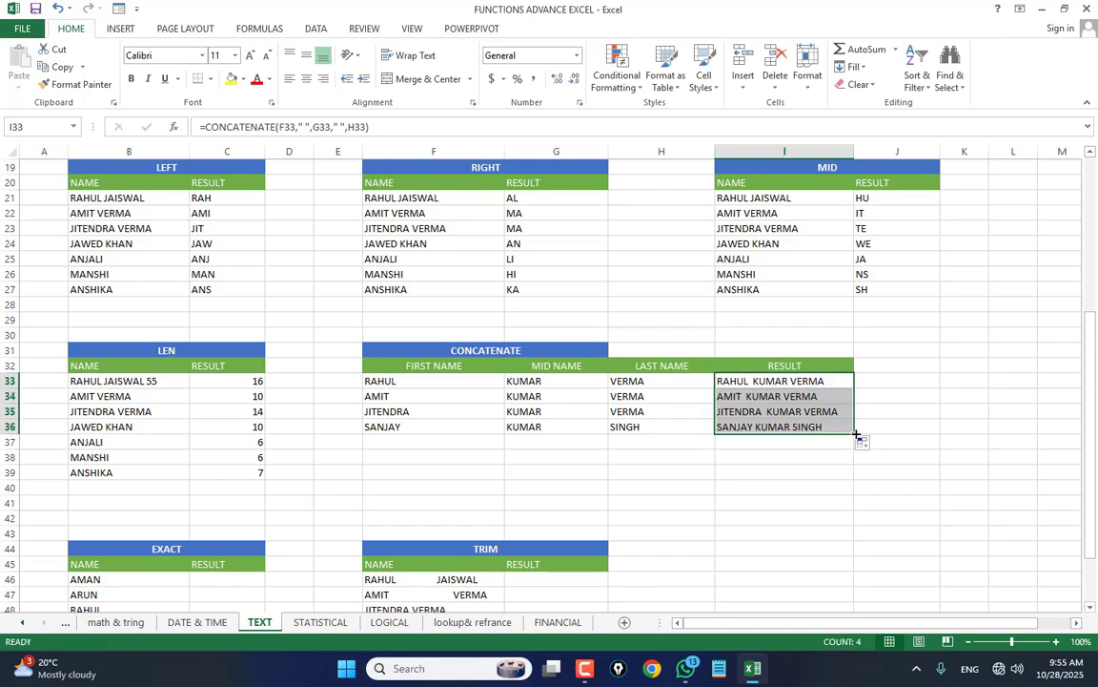
Step: Enter an EXACT formula in C46 comparing B46 with the same name in lowercase, and fill it down through C52
scroll(769, 412, "down", 1)
left_click(768, 420)
scroll(763, 381, "down", 2)
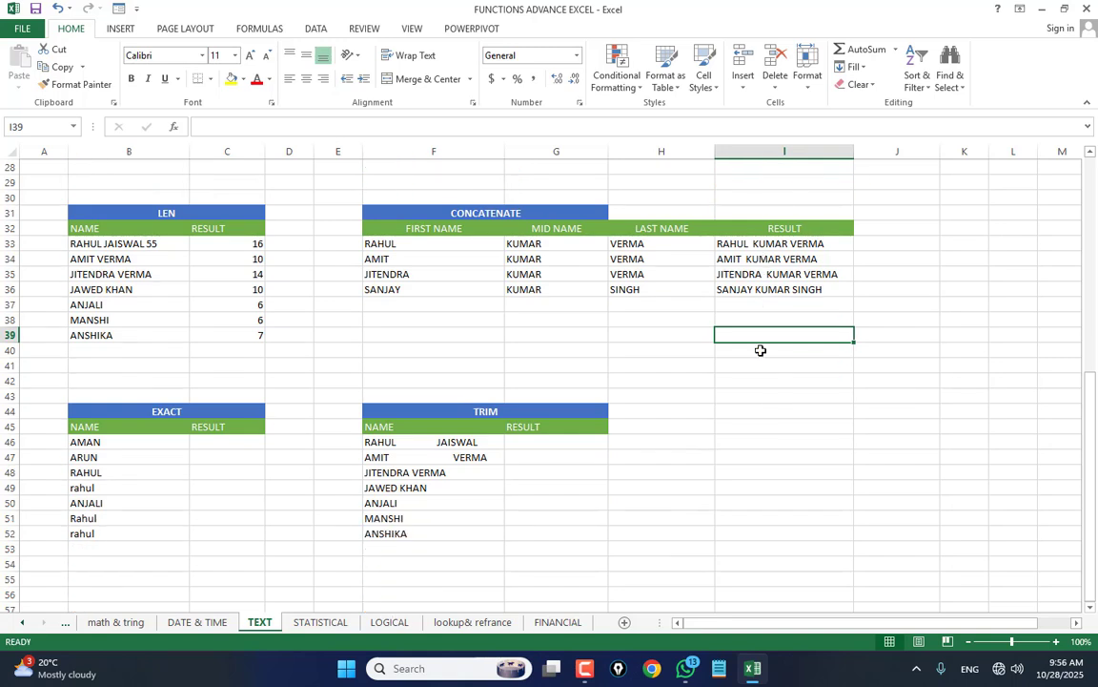
scroll(561, 363, "down", 2)
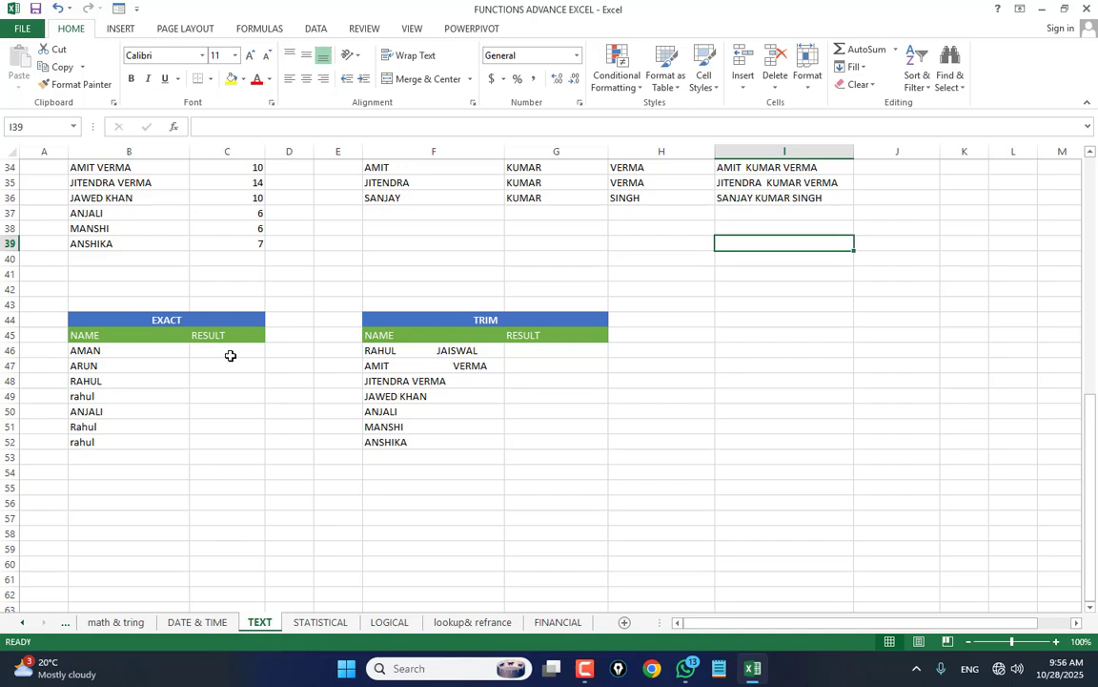
left_click(162, 351)
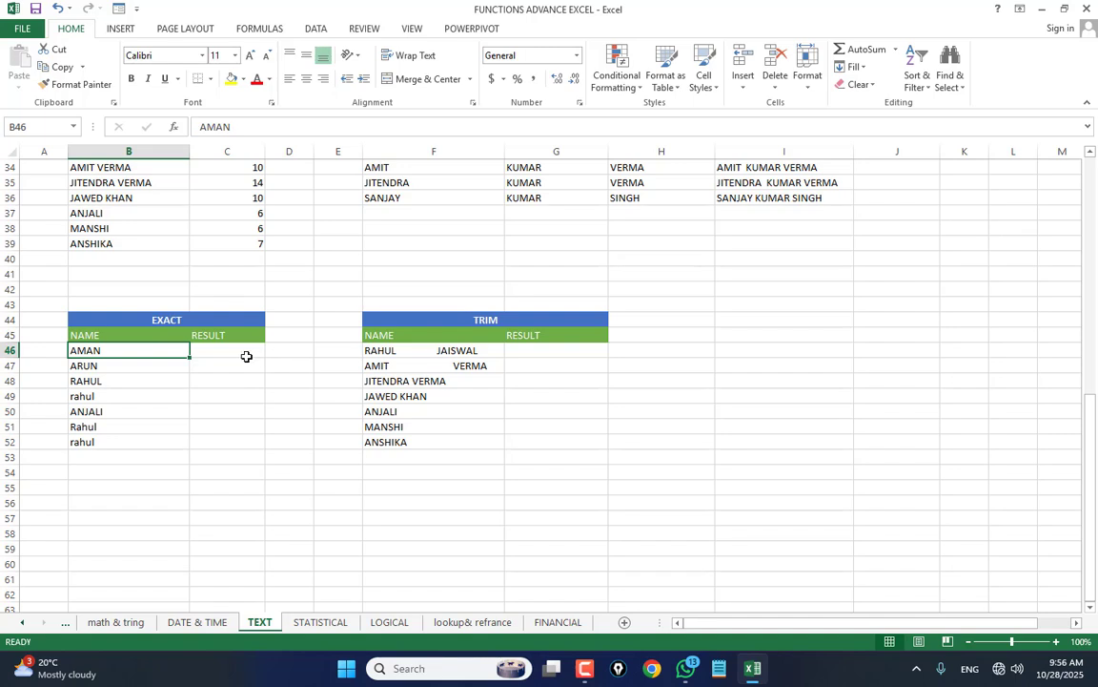
left_click(211, 351)
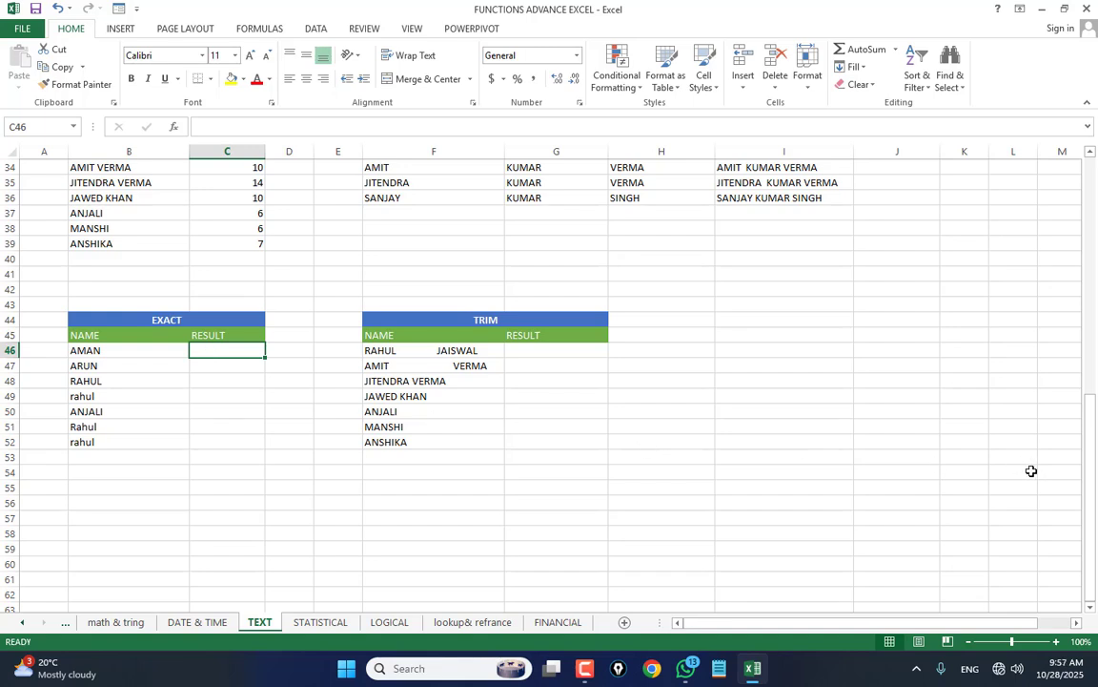
type("=")
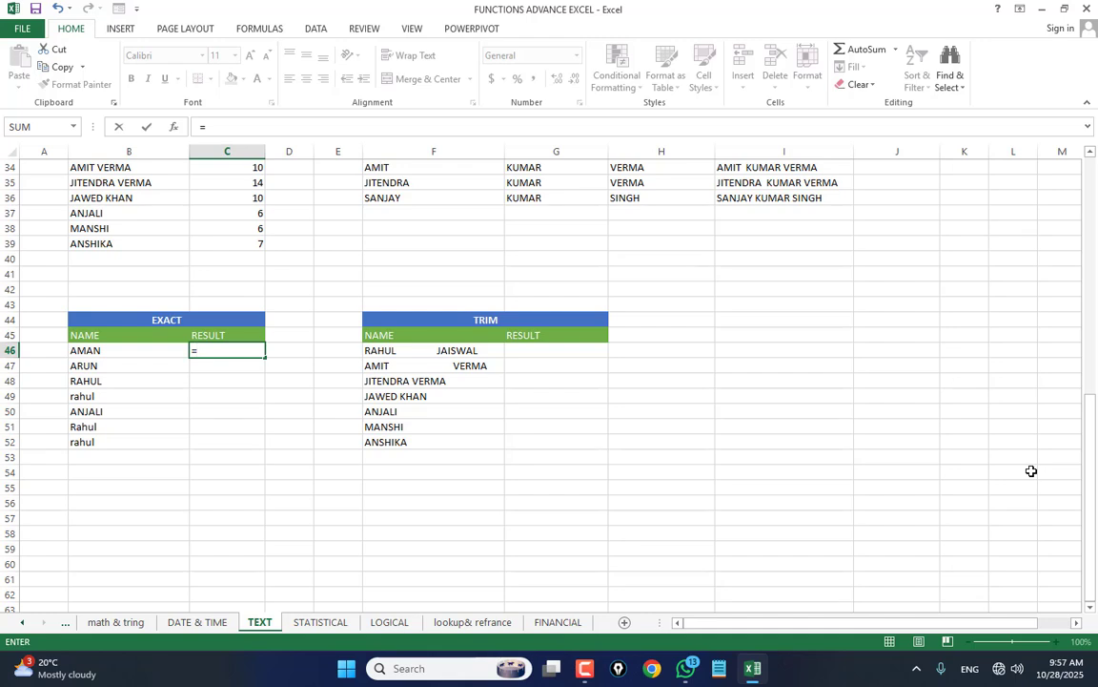
type("EXACT(")
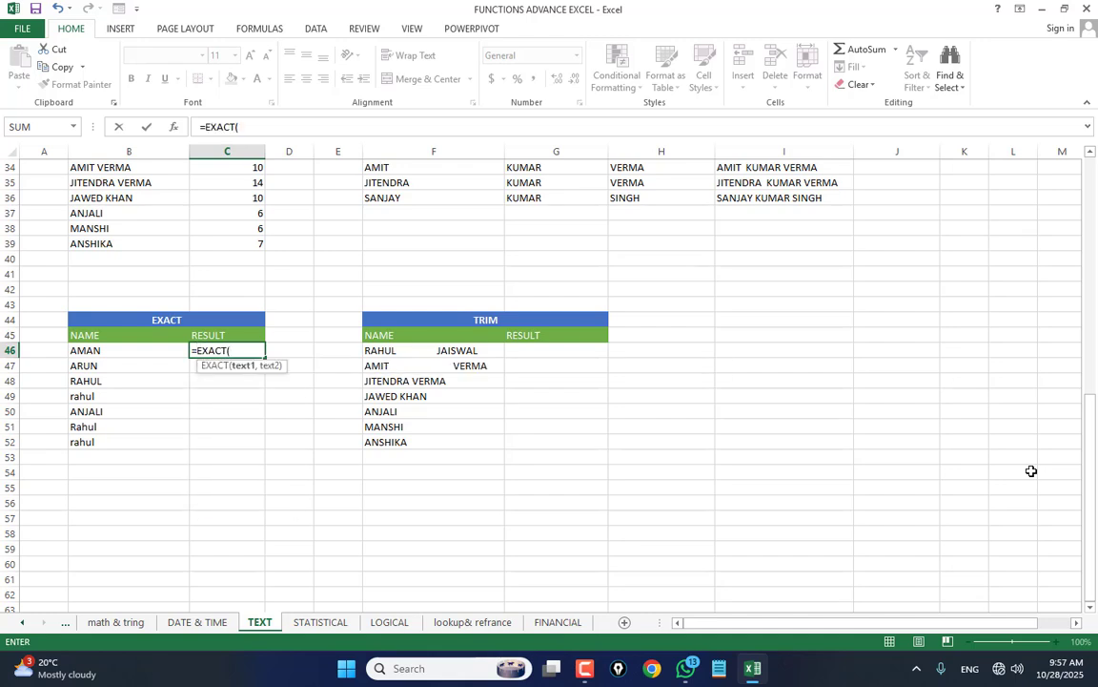
left_click(113, 350)
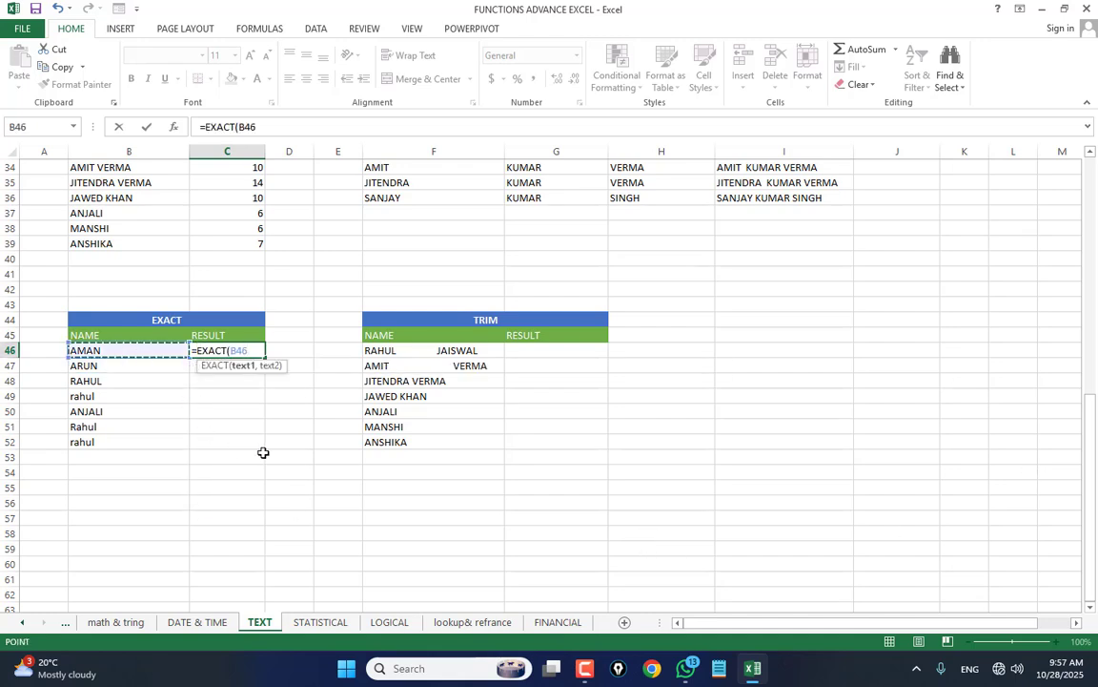
type(",")
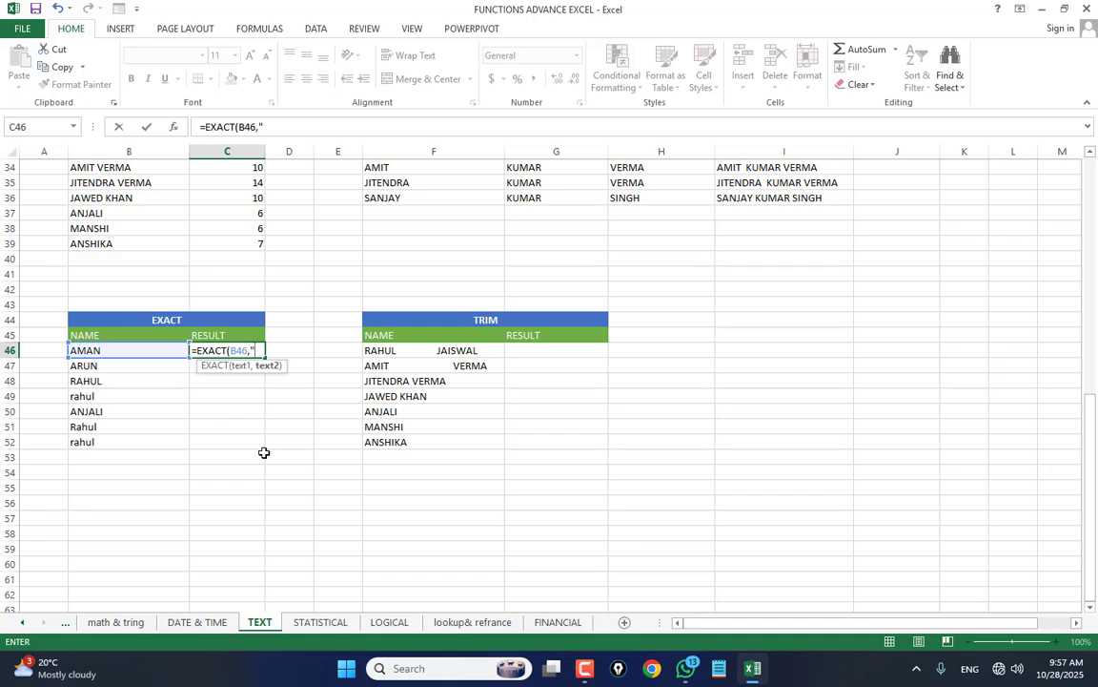
type("\"aman\"")
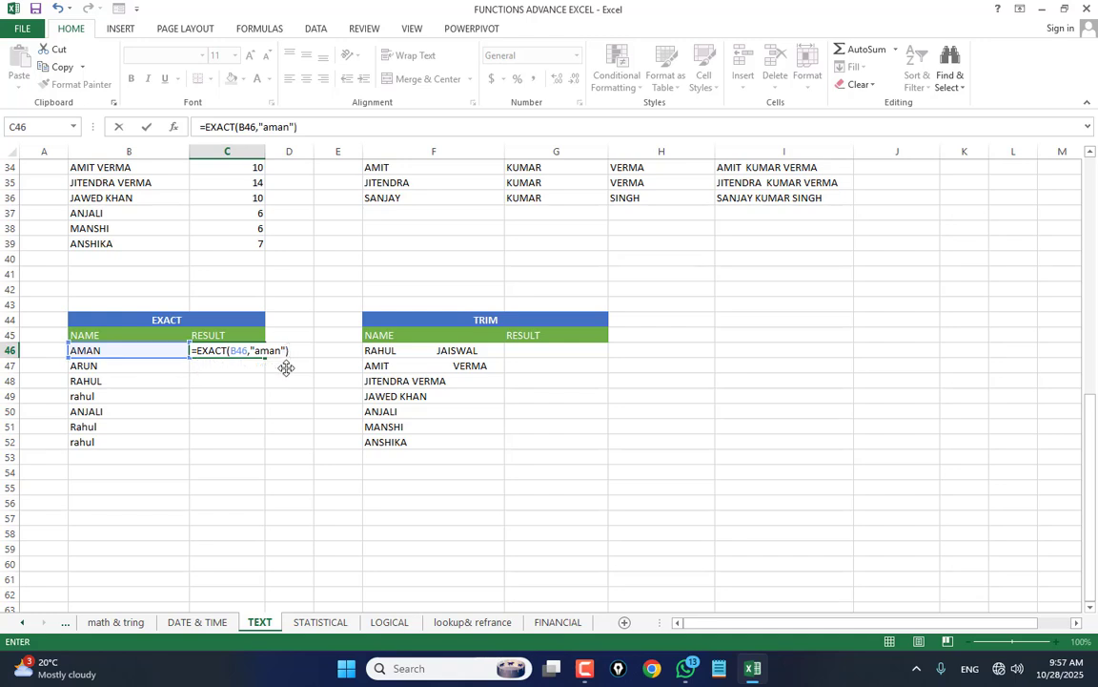
key("Return")
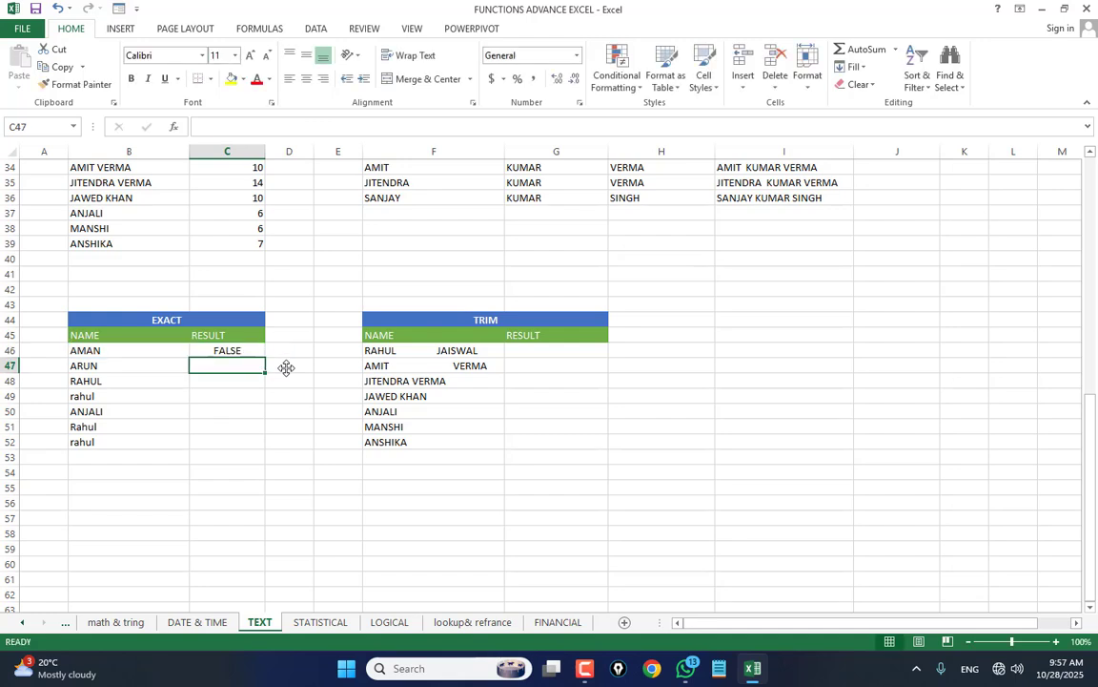
left_click(245, 350)
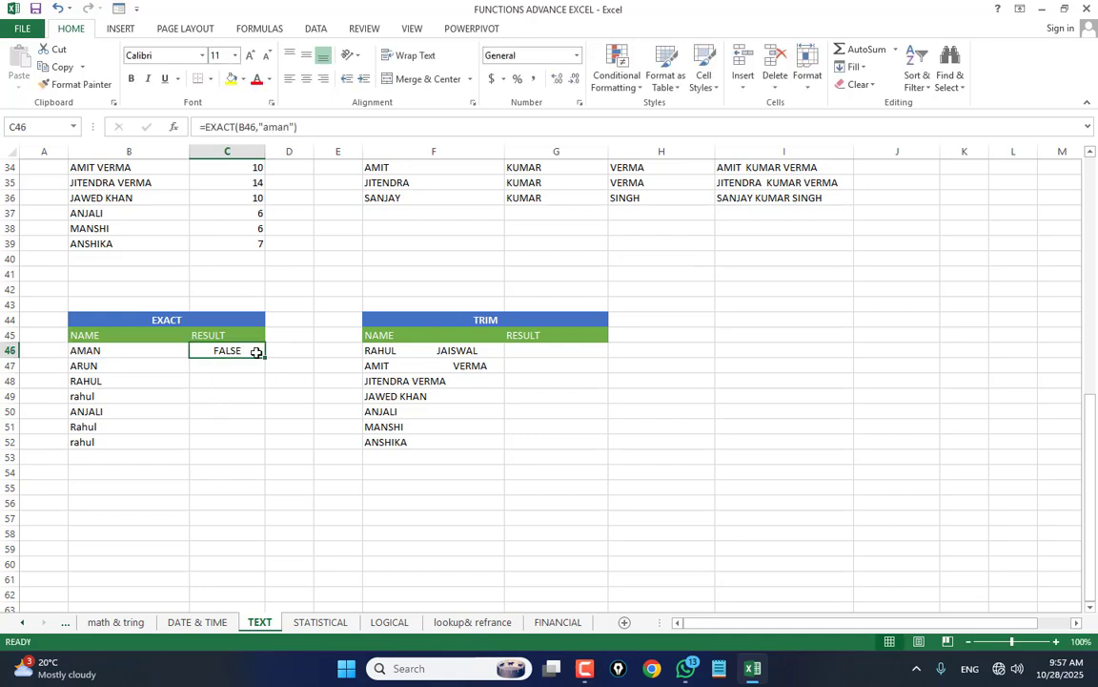
left_click_drag(264, 357, 263, 448)
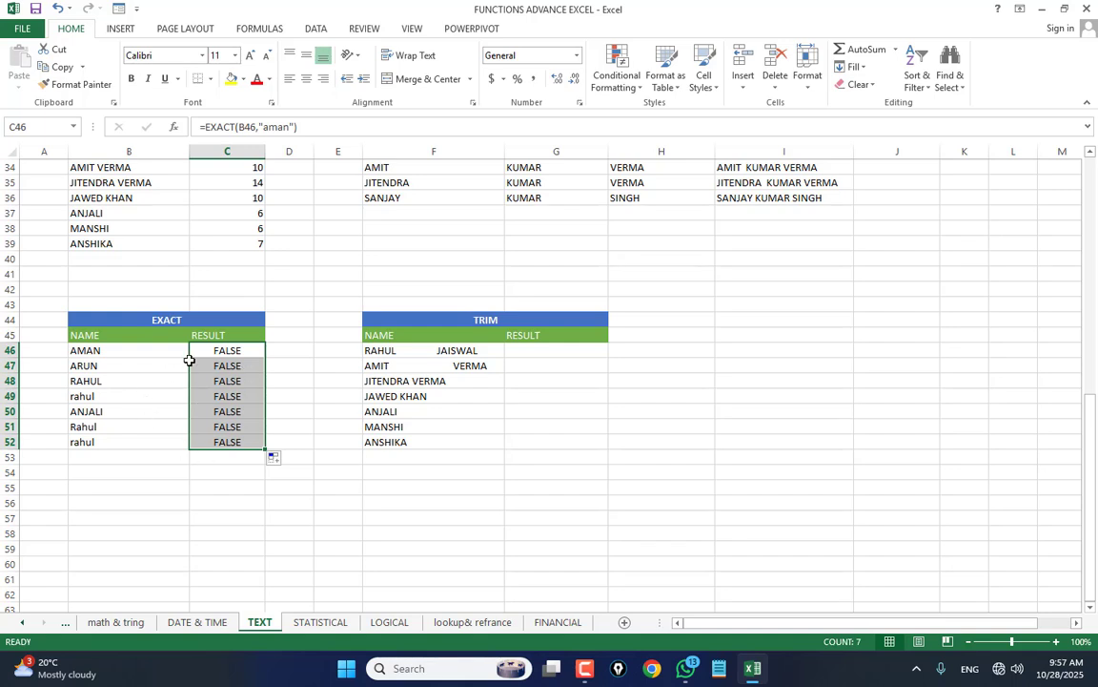
Step: Replace the entry in B49 of the EXACT table with the lowercase form of the name in B46
left_click(84, 397)
type("a")
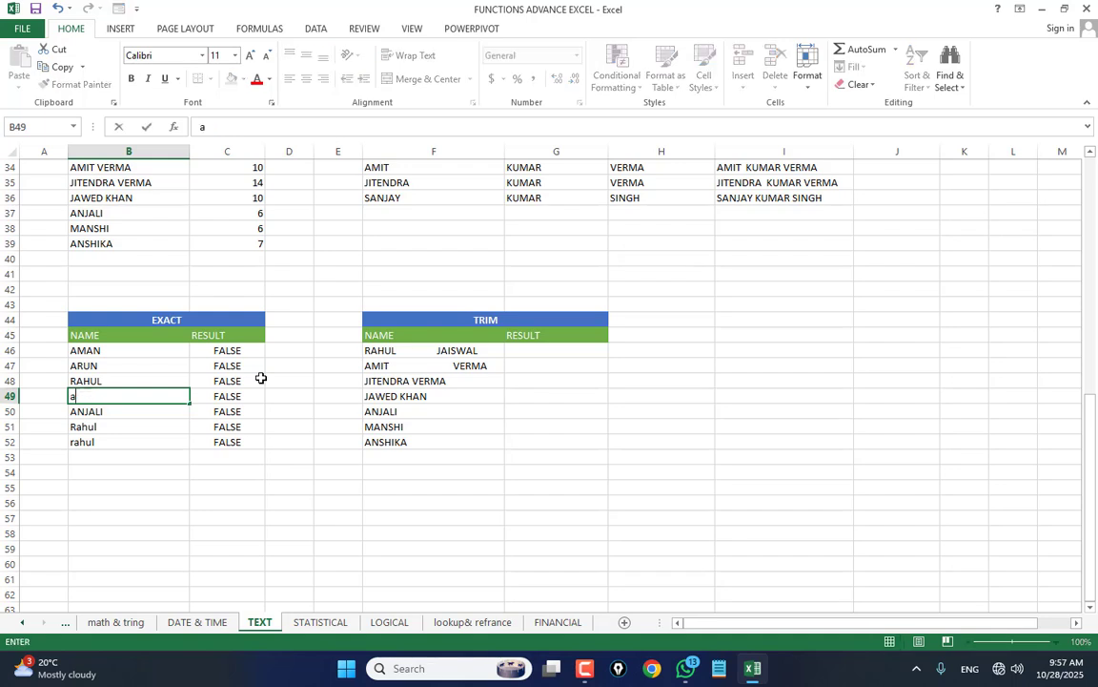
type("m,an")
key("Return")
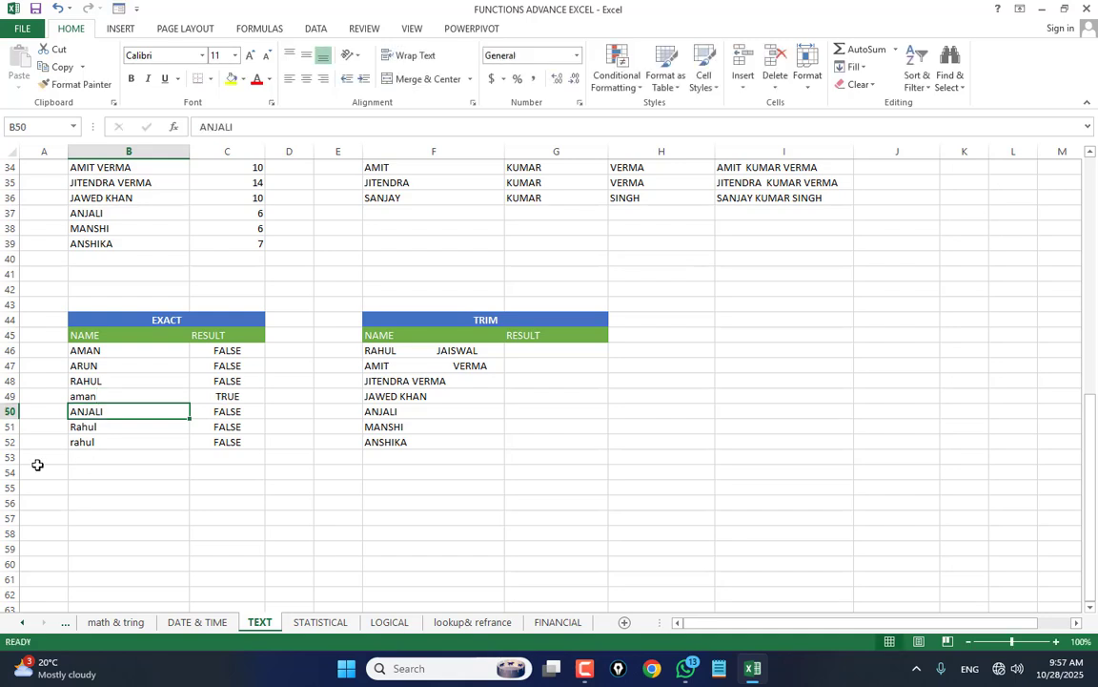
Step: Replace the entry in B52 with the lowercase form of B46's name and check the EXACT results in C52 and C49
left_click(167, 448)
type("mana")
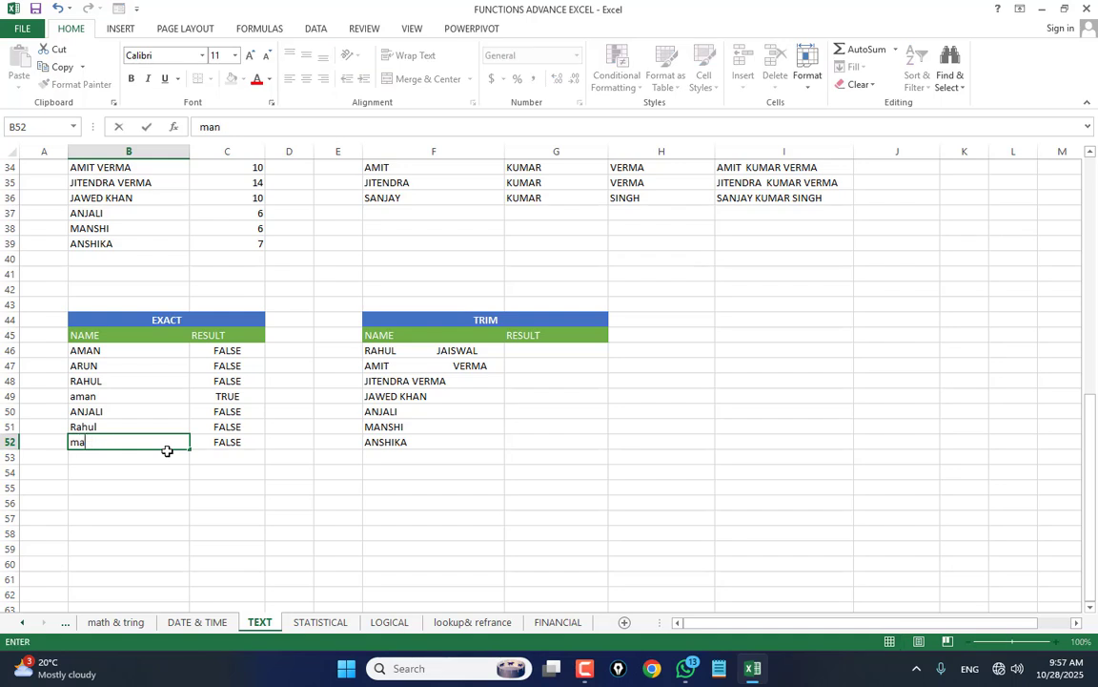
key("BackSpace")
key("BackSpace")
key("BackSpace")
type("aman")
key("Return")
left_click(147, 446)
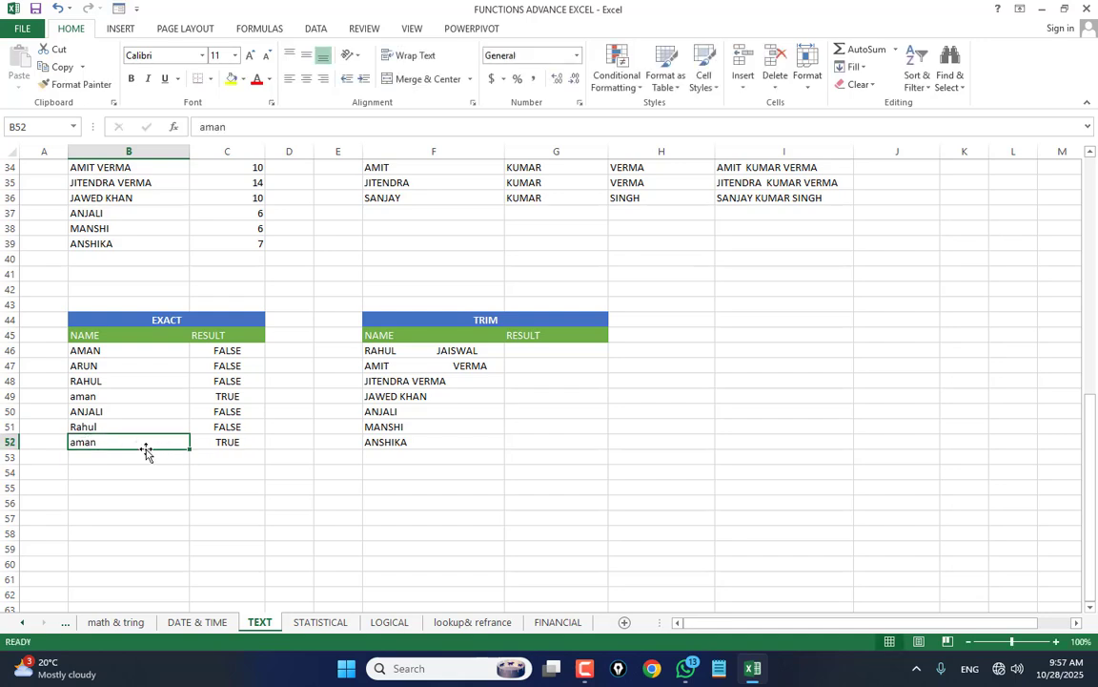
left_click(222, 440)
left_click(219, 396)
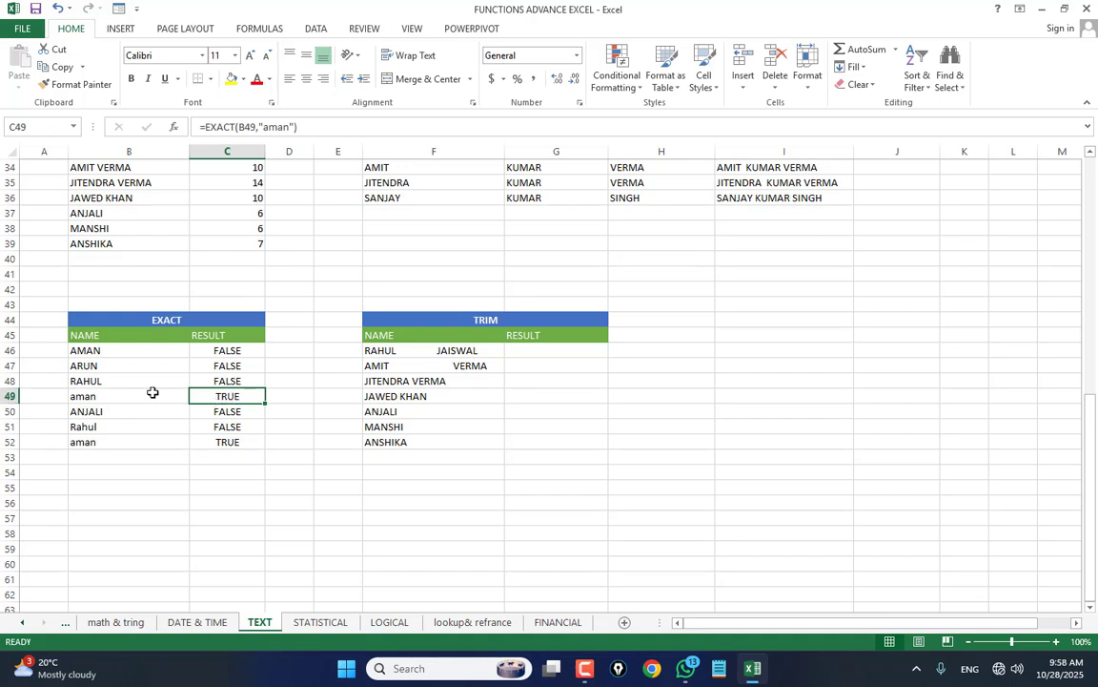
left_click_drag(179, 330, 196, 436)
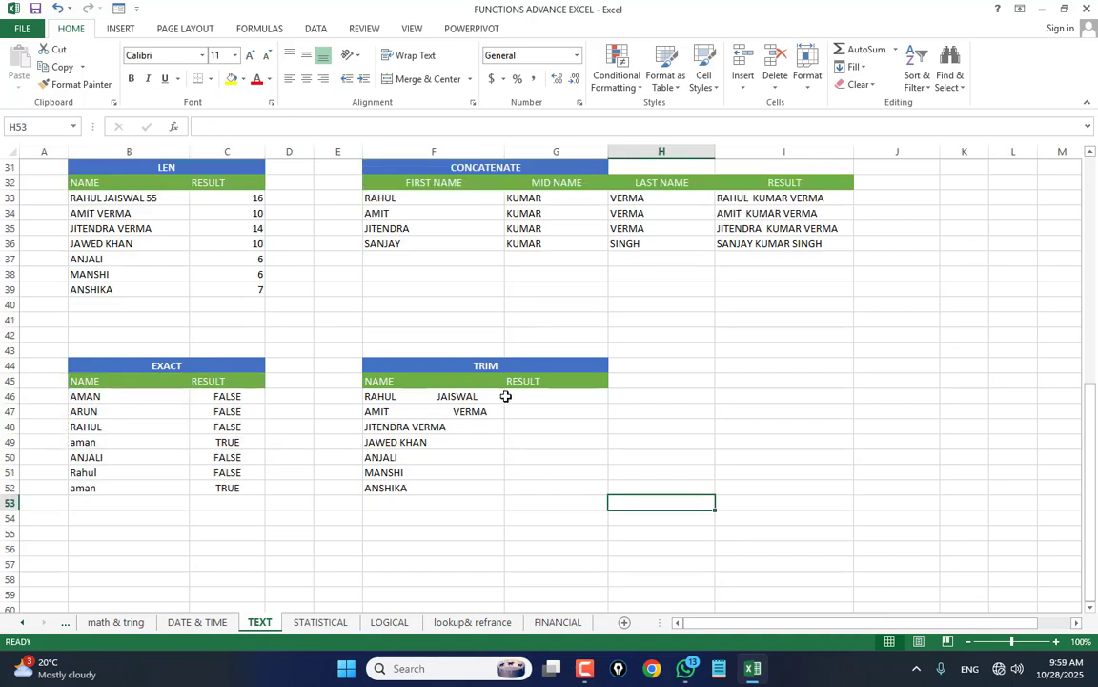
Step: Enter =TRIM(F46) in G46 of the TRIM table and fill the formula down through G52
left_click(528, 395)
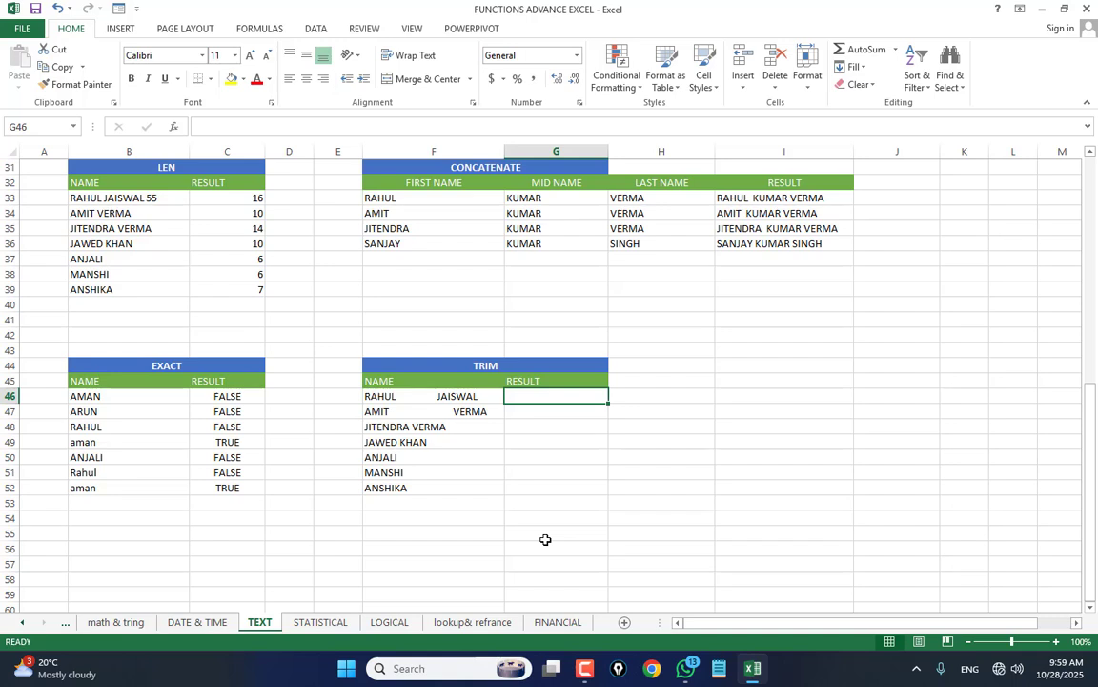
left_click(439, 398)
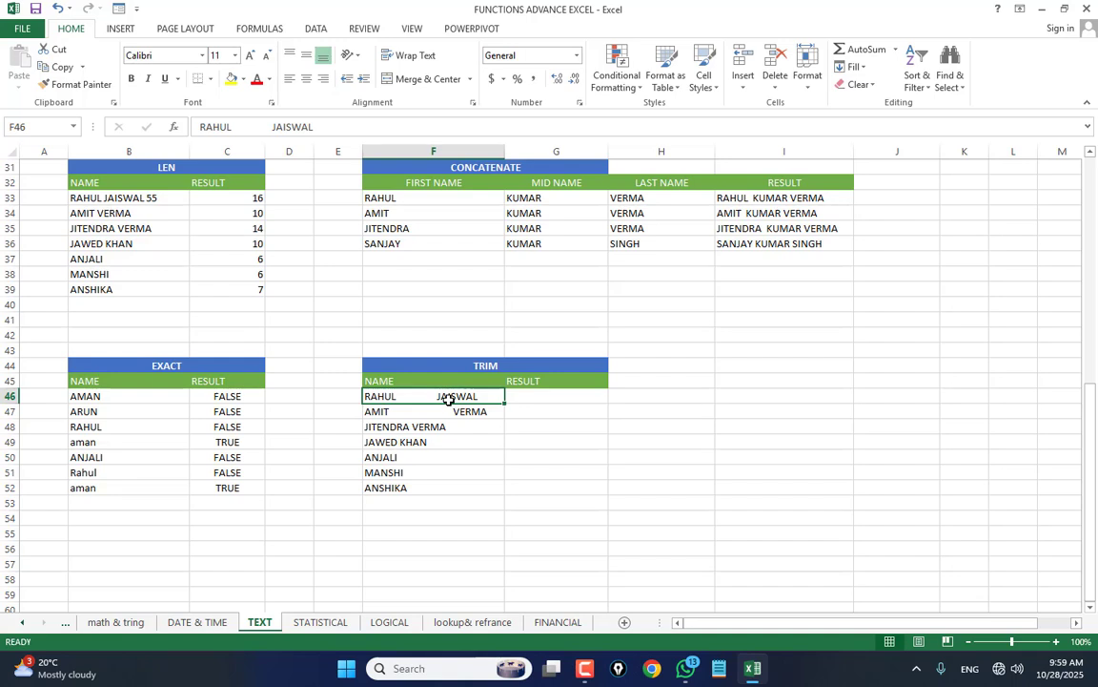
left_click(554, 393)
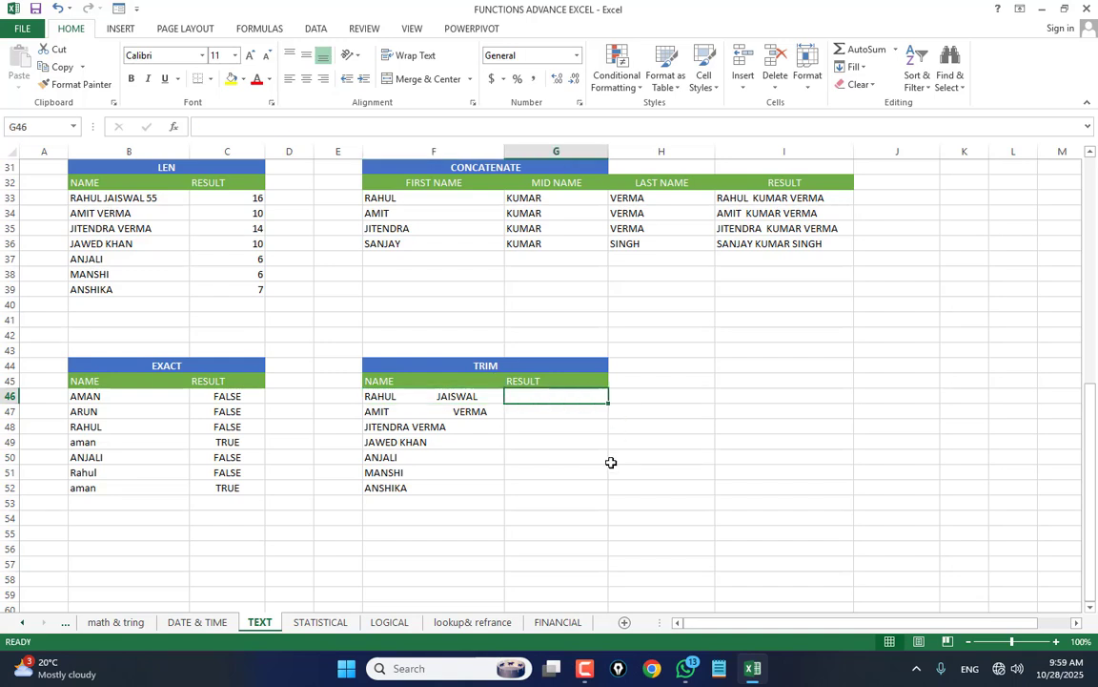
type("=trim")
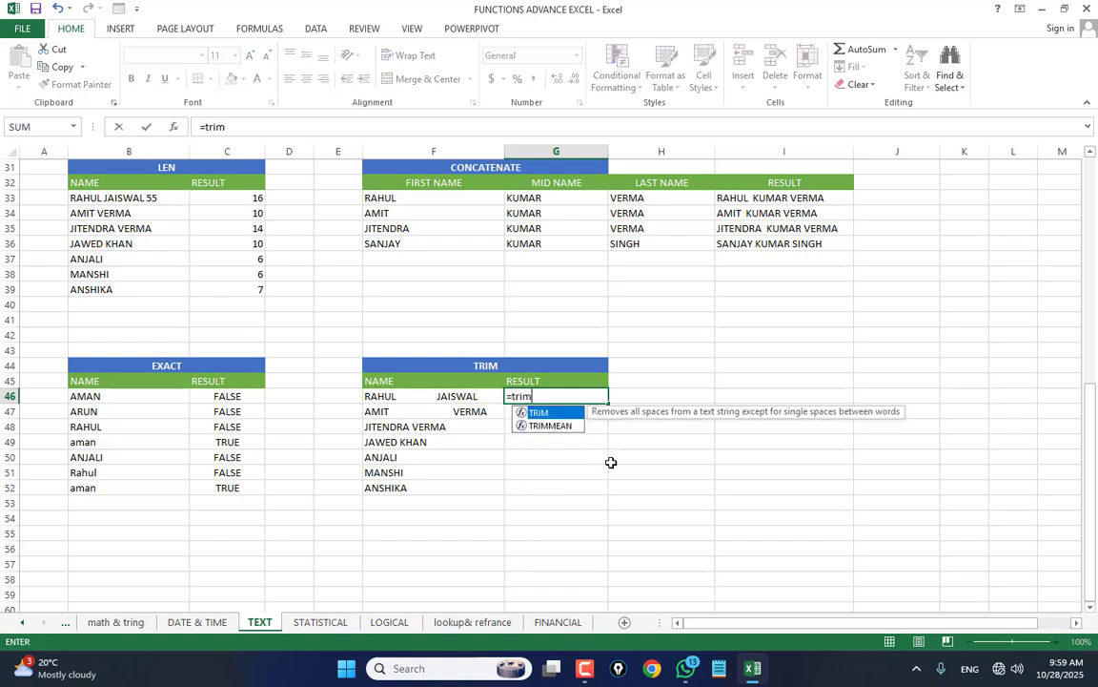
key("Tab")
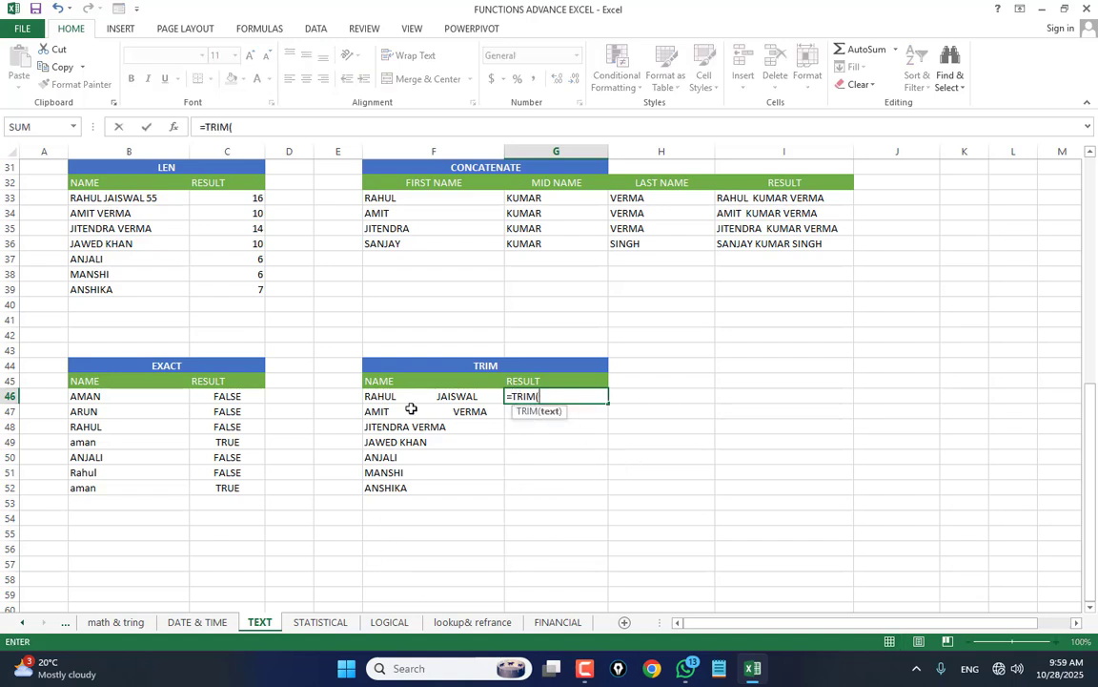
left_click(456, 396)
key("Return")
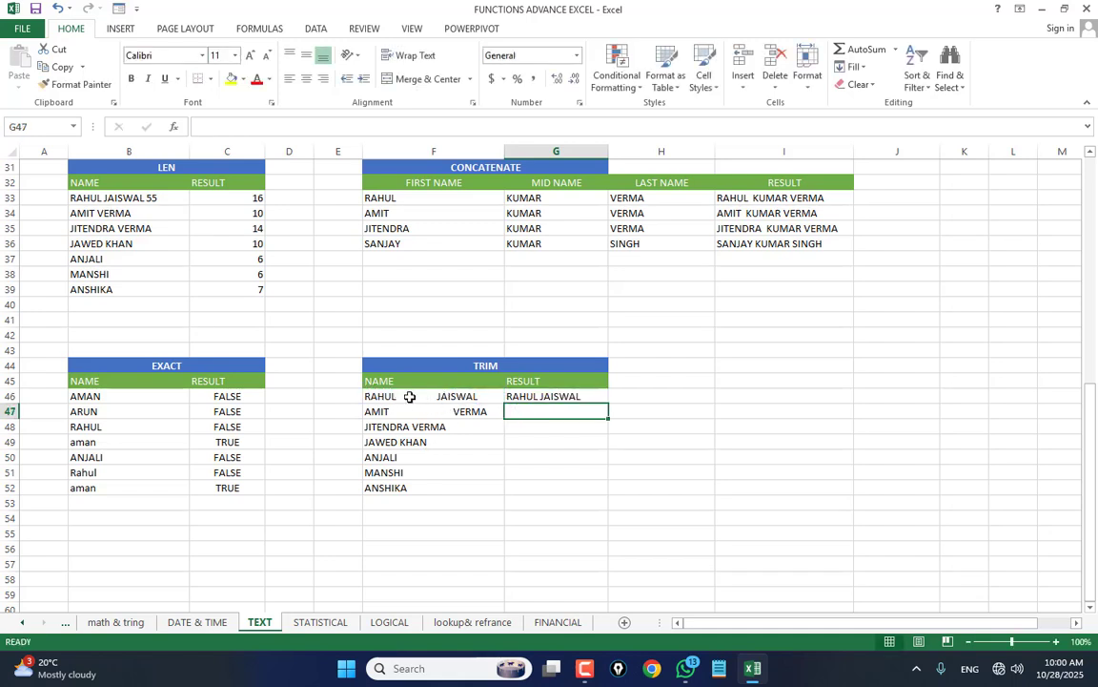
left_click(559, 396)
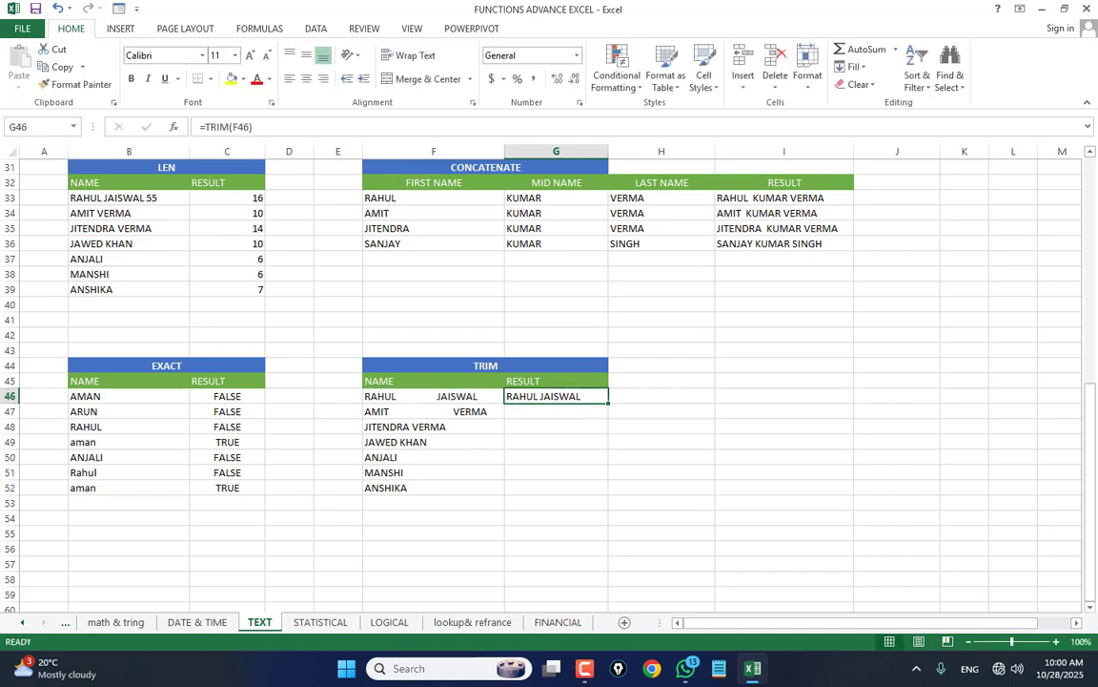
left_click_drag(608, 403, 611, 499)
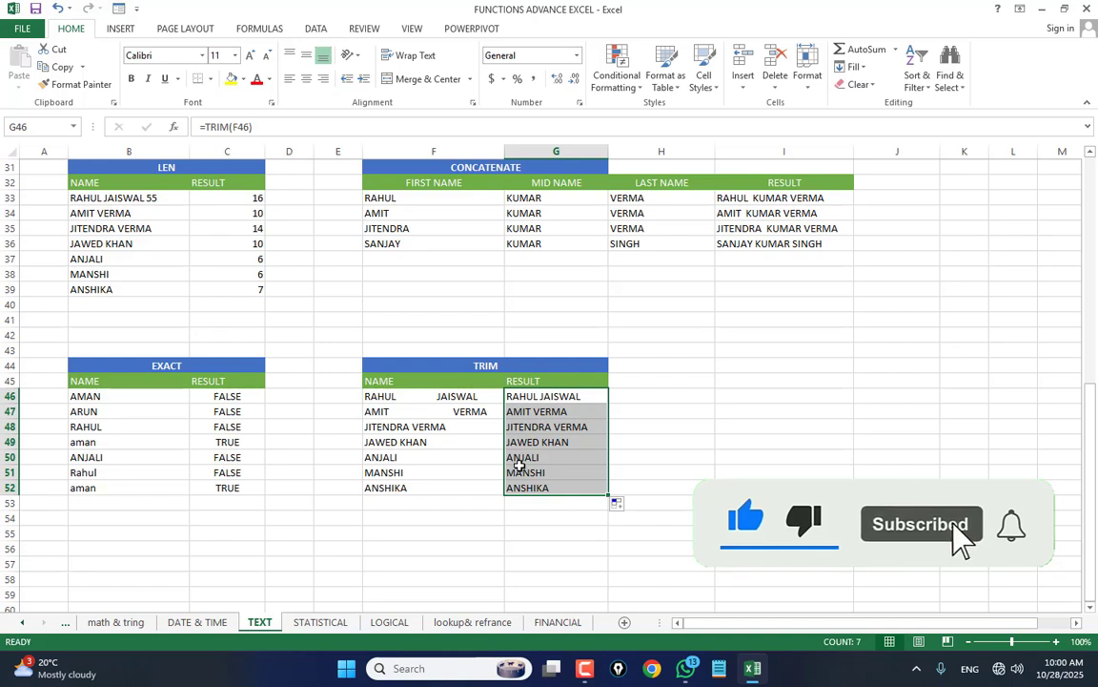
left_click(690, 422)
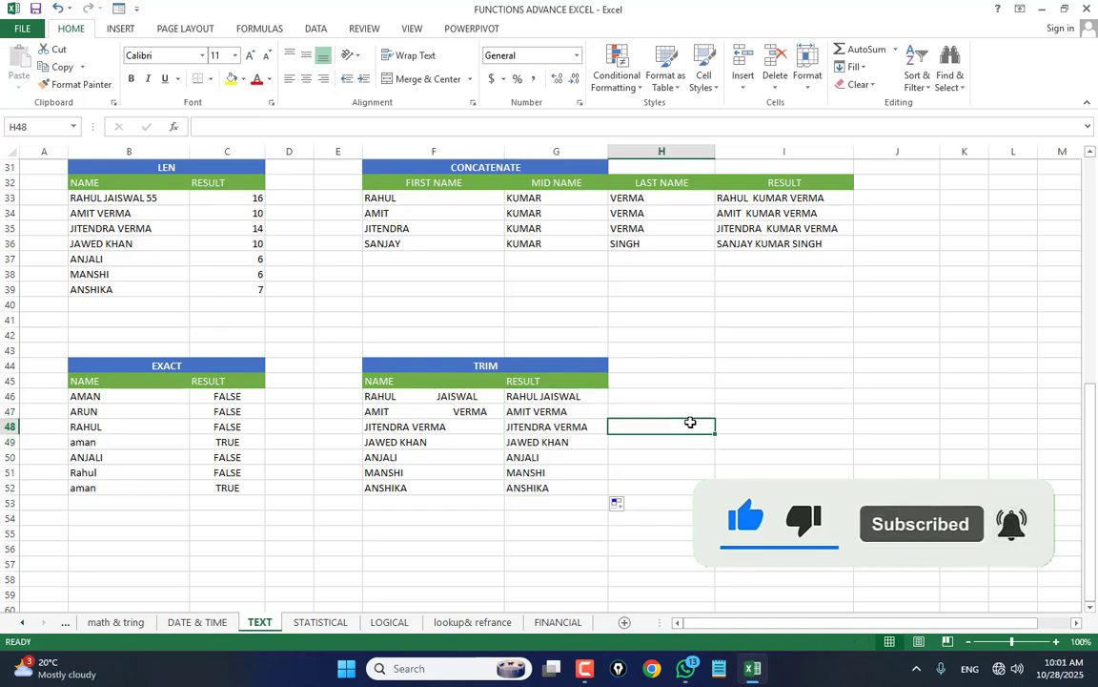